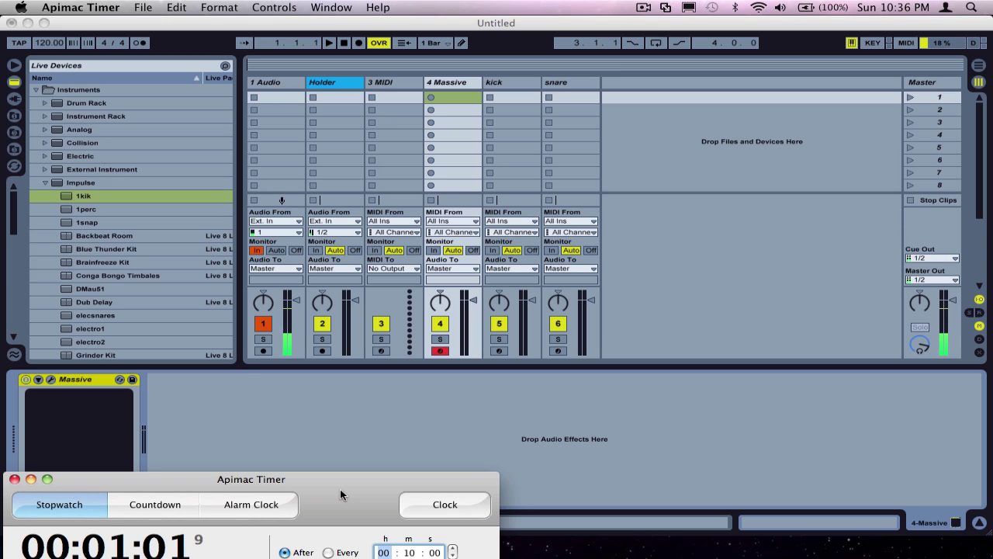
- Open the Massive synth editor of the 4 Massive track and move its window clear of the device
click(461, 83)
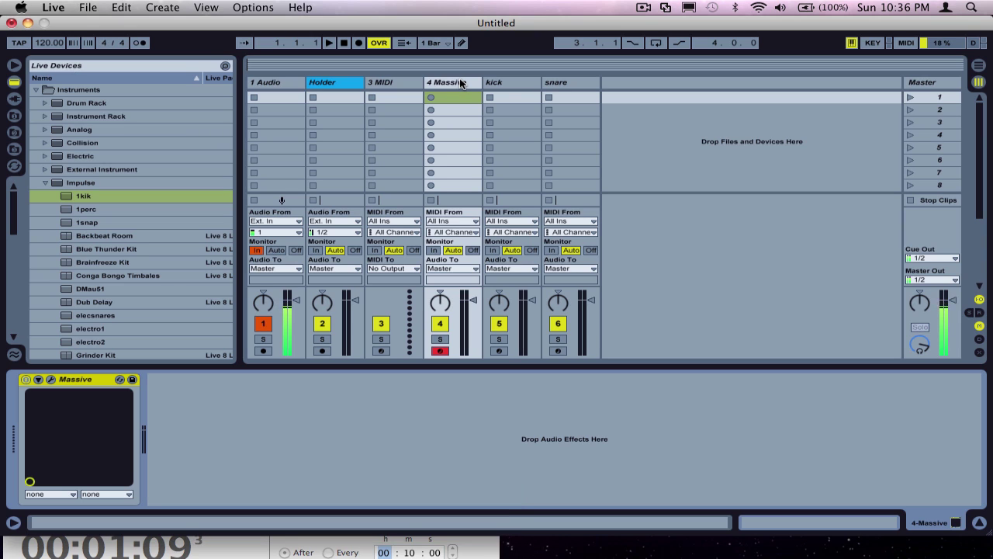
click(51, 380)
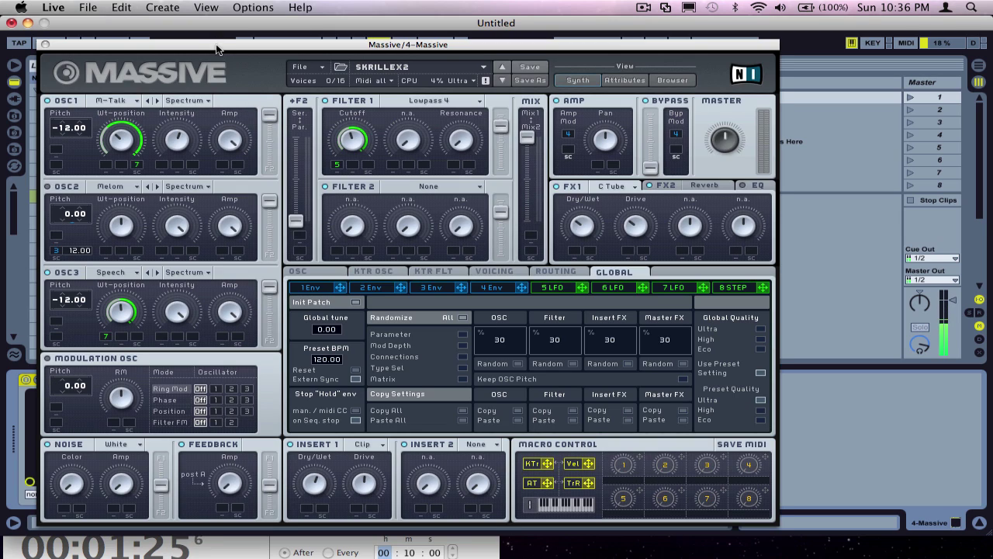
drag(220, 44, 396, 29)
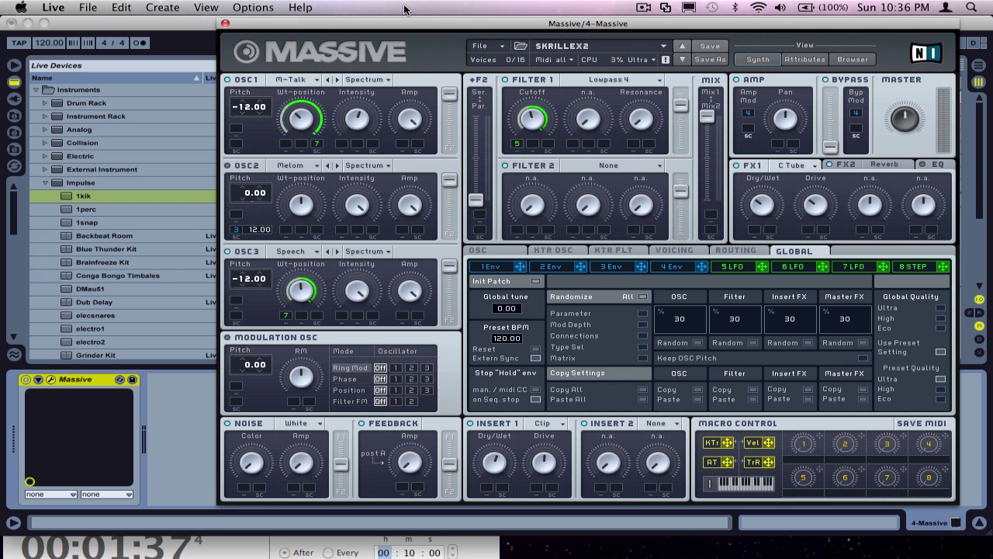
- Create an empty MIDI clip in the first slot of the 4 Massive track, keeping the synth window out of the way
drag(407, 23, 312, 260)
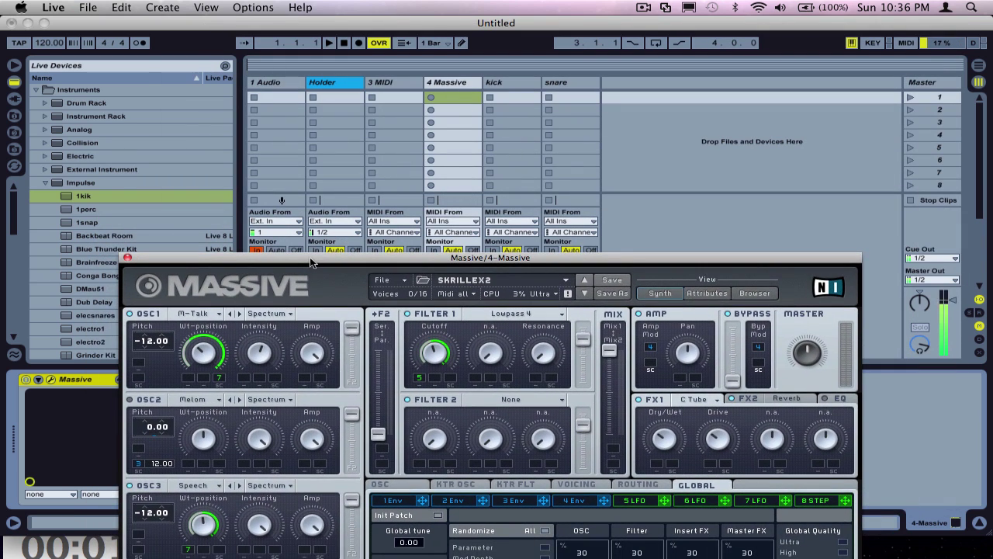
double_click(447, 95)
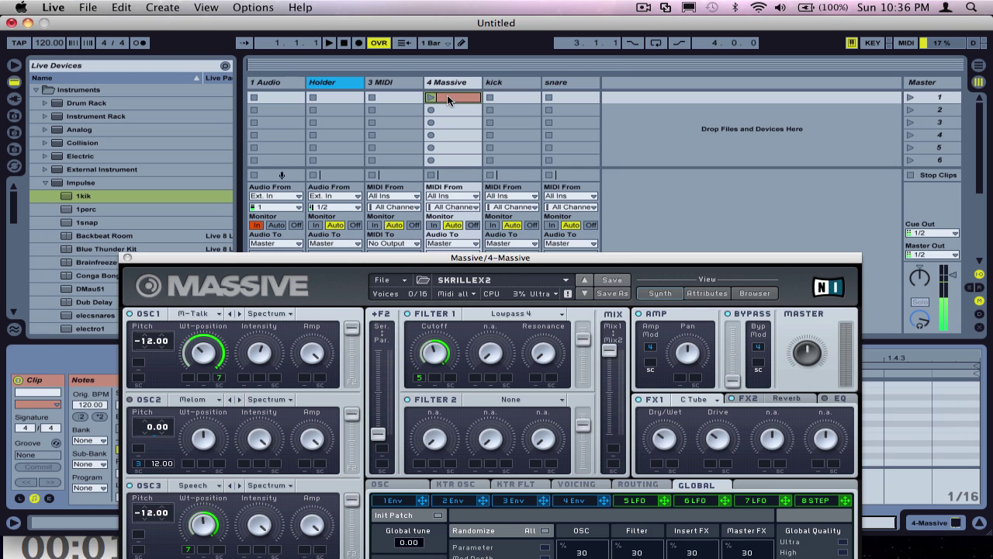
drag(397, 261, 454, 487)
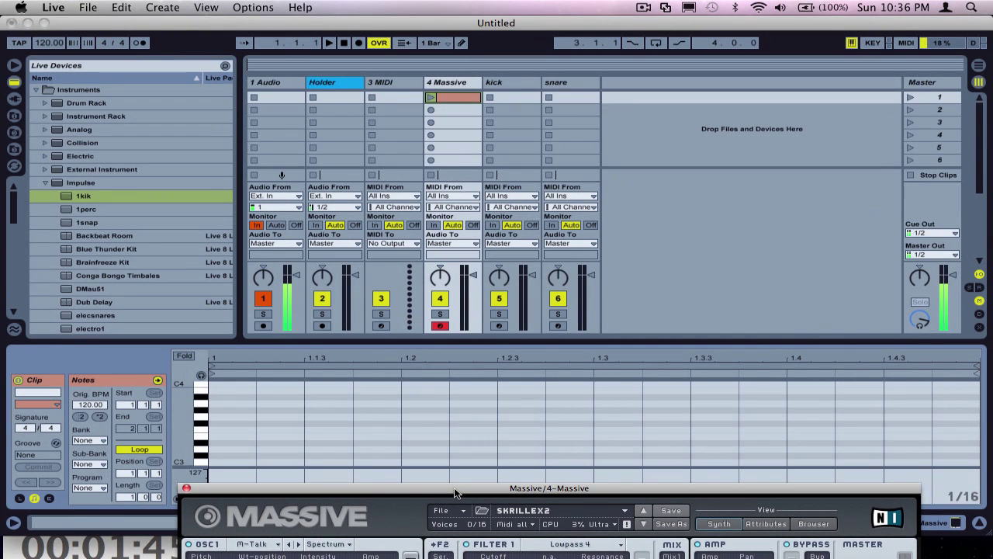
- Examine the new clip's piano roll across the octaves from C-2 to C3 to find a suitable bass range
scroll(377, 424, down, 15)
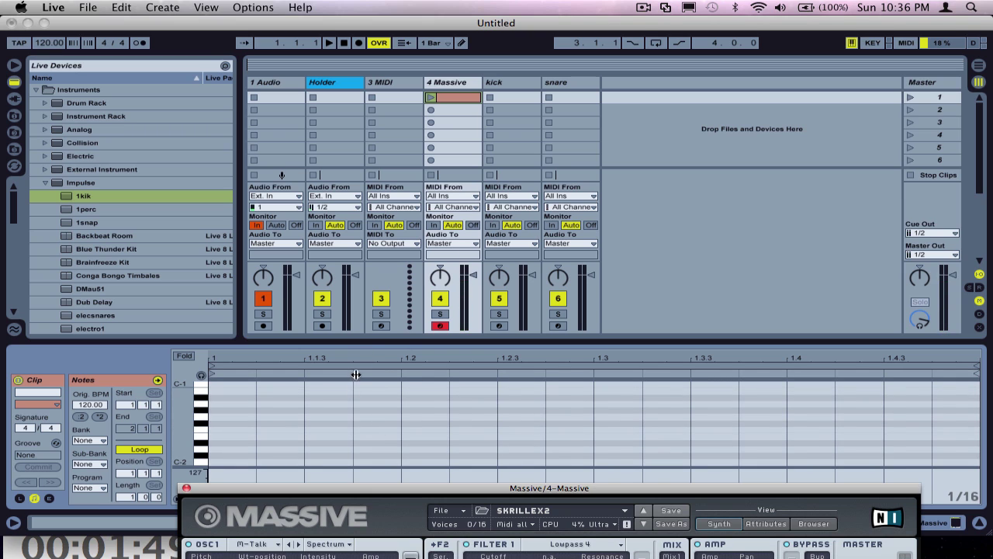
click(344, 431)
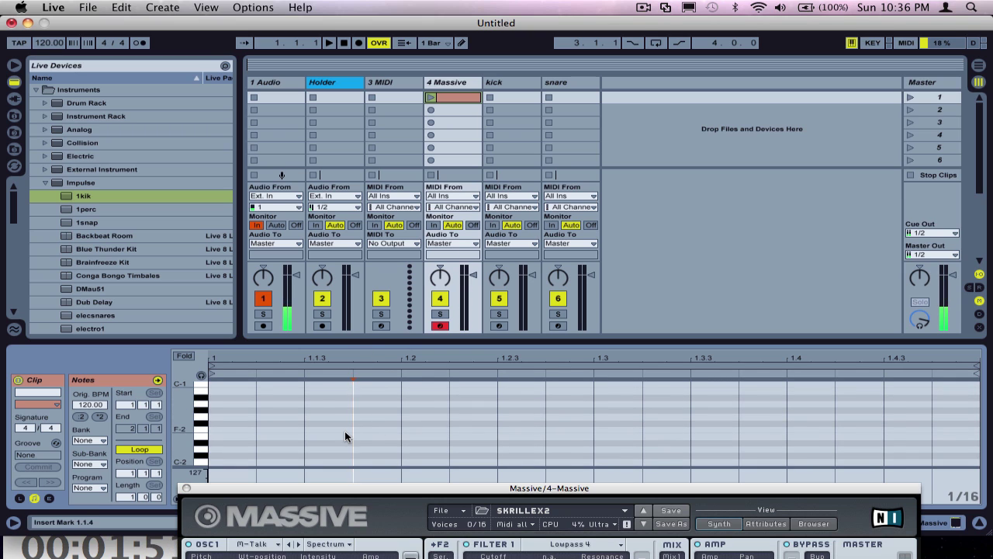
scroll(344, 431, up, 20)
scroll(344, 430, down, 10)
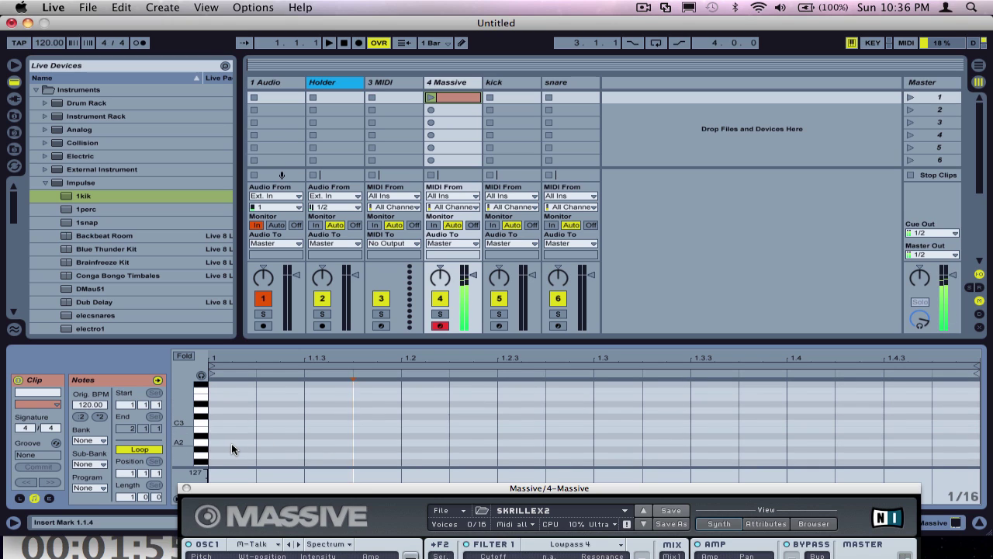
scroll(237, 446, down, 3)
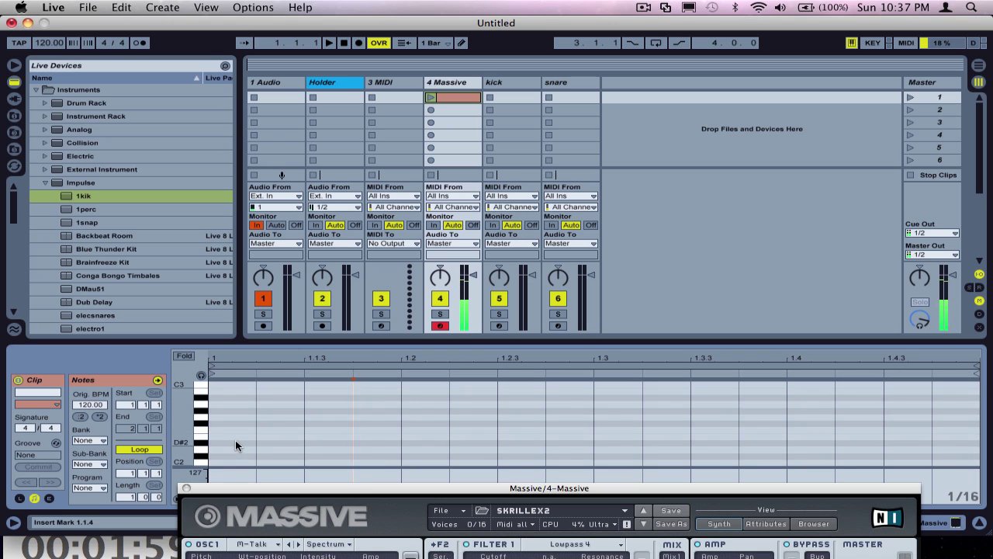
scroll(235, 440, up, 3)
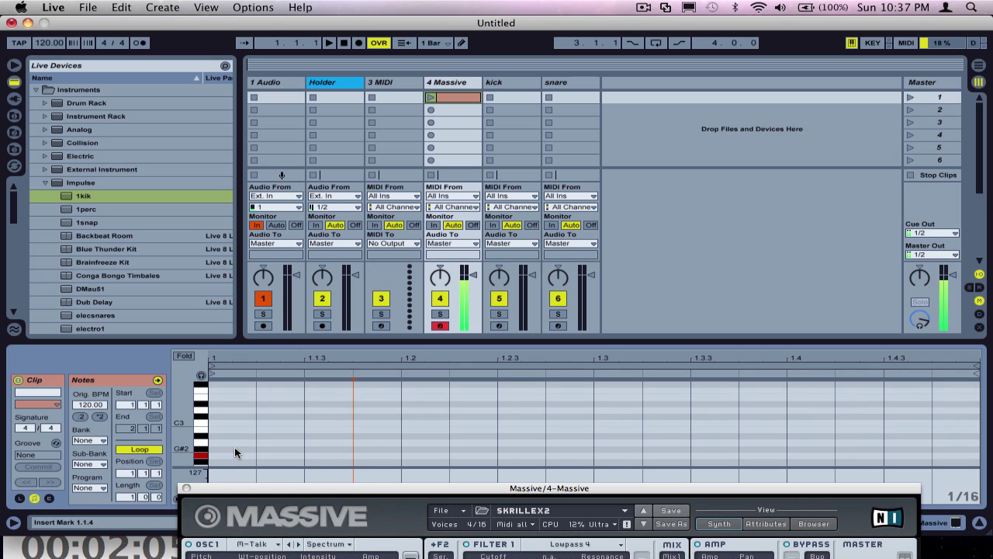
scroll(234, 447, down, 5)
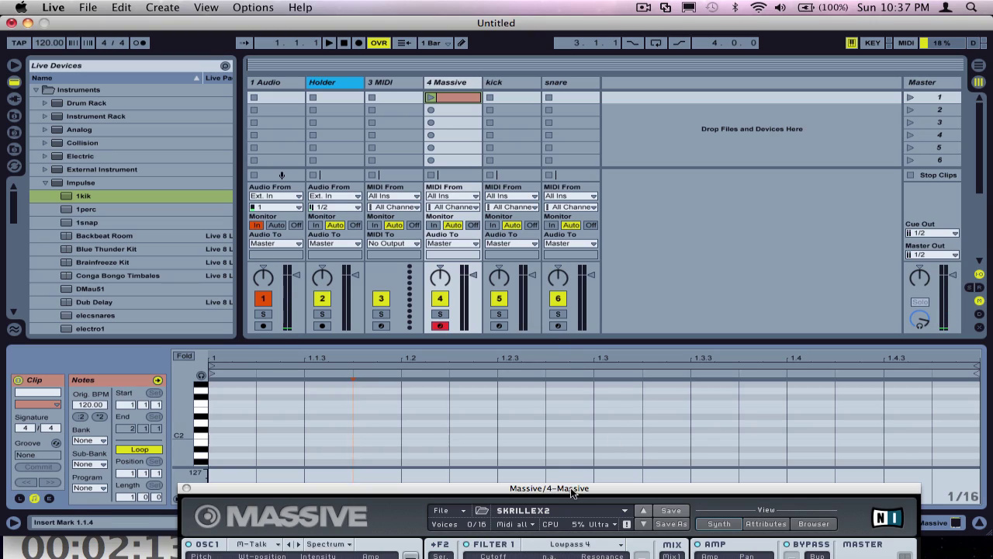
- Bring the Massive editor back into view and inspect the OSC1 wavetable list, keeping Modern Talking
drag(572, 487, 582, 130)
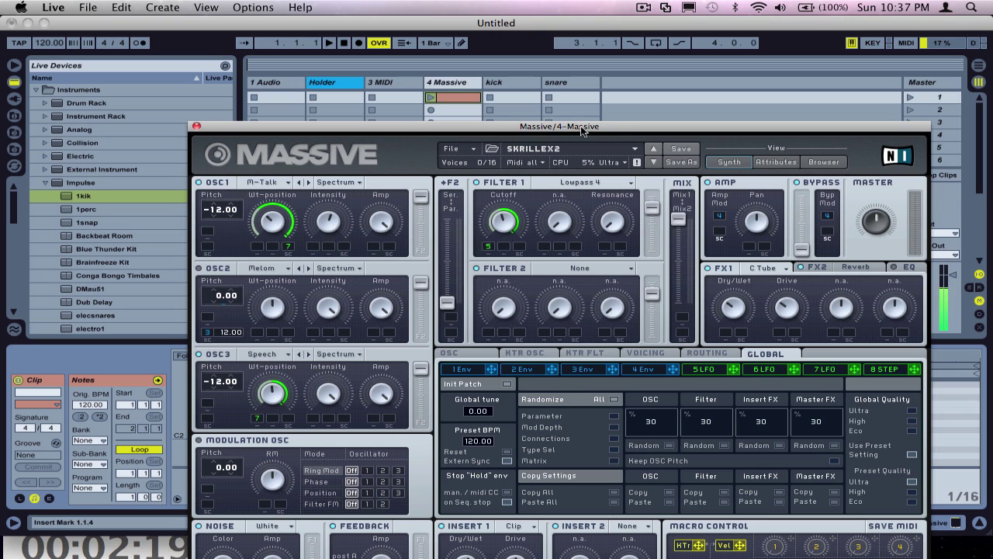
click(277, 184)
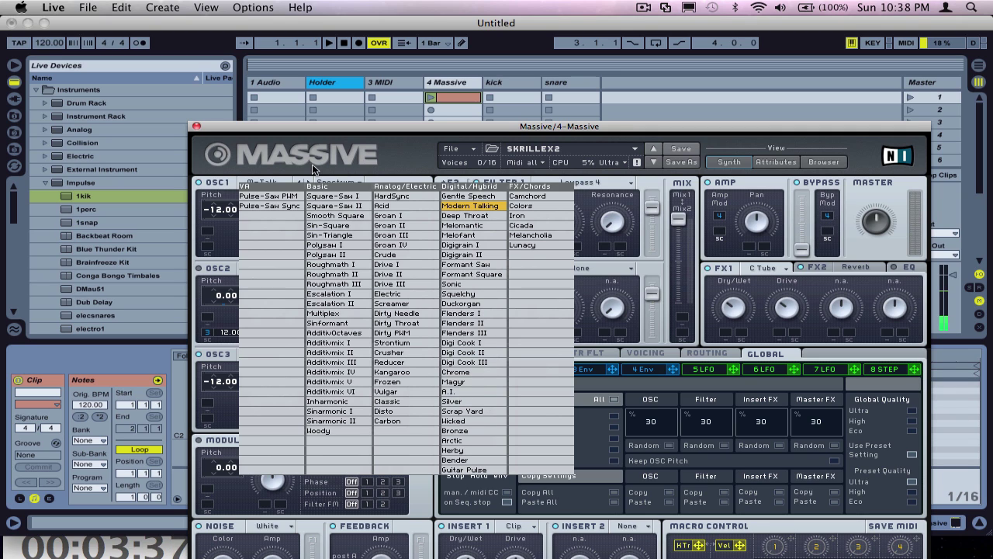
click(273, 182)
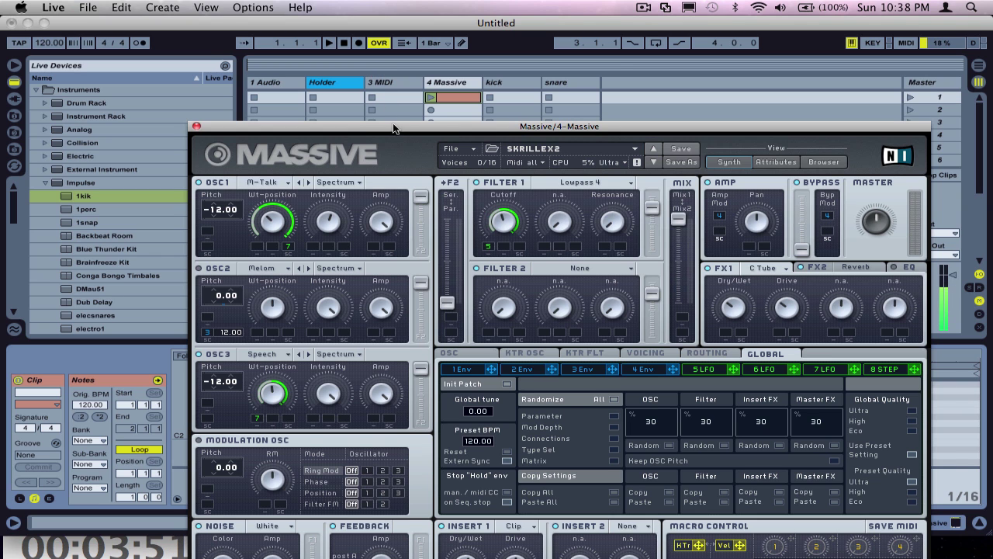
- Show the LFO 5 settings with the whole editor in view and assign LFO 5 to the Filter 1 cutoff
drag(393, 127, 336, 53)
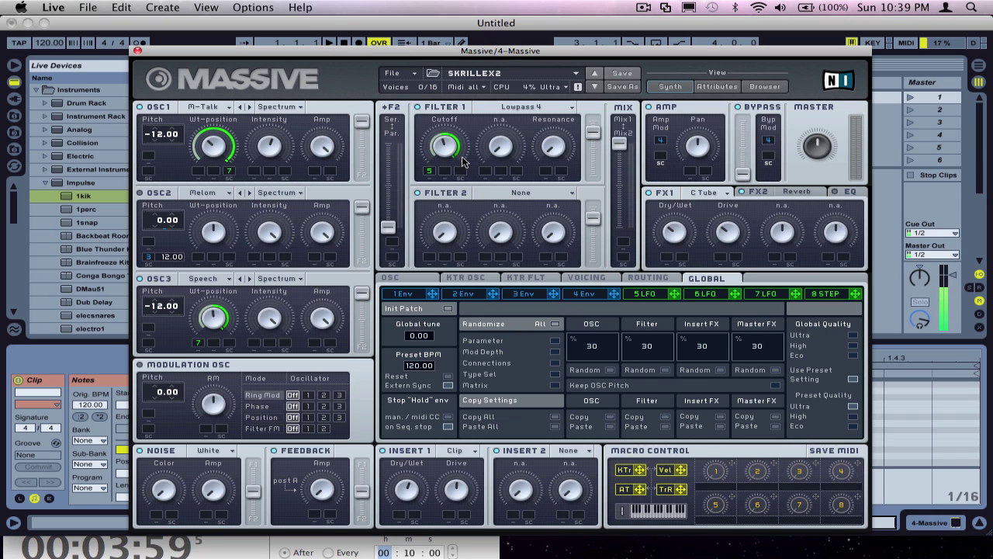
click(645, 294)
drag(676, 293, 431, 175)
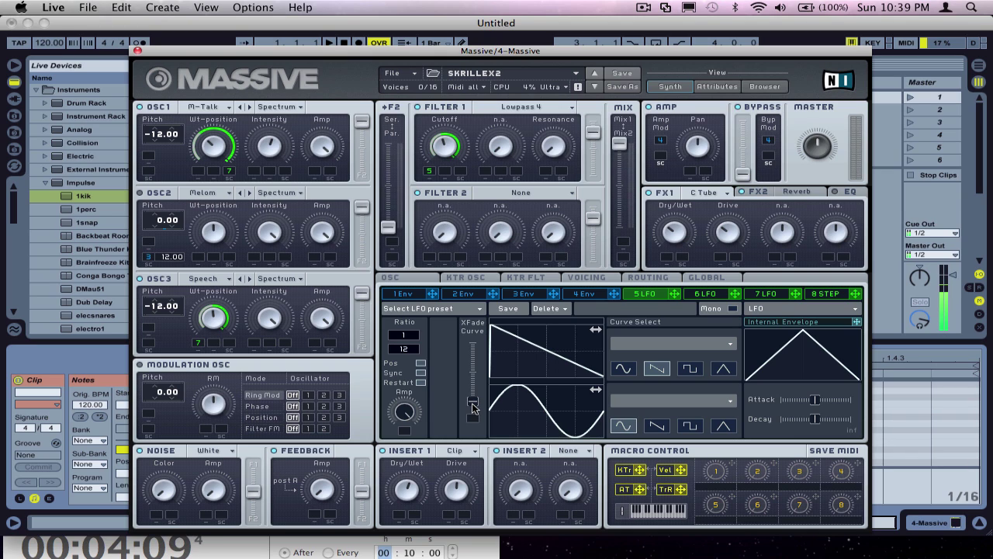
- Try LFO 5's XFade Curve at its upper extreme, restore the lower extreme, and view LFO 7 for comparison
drag(473, 409, 479, 343)
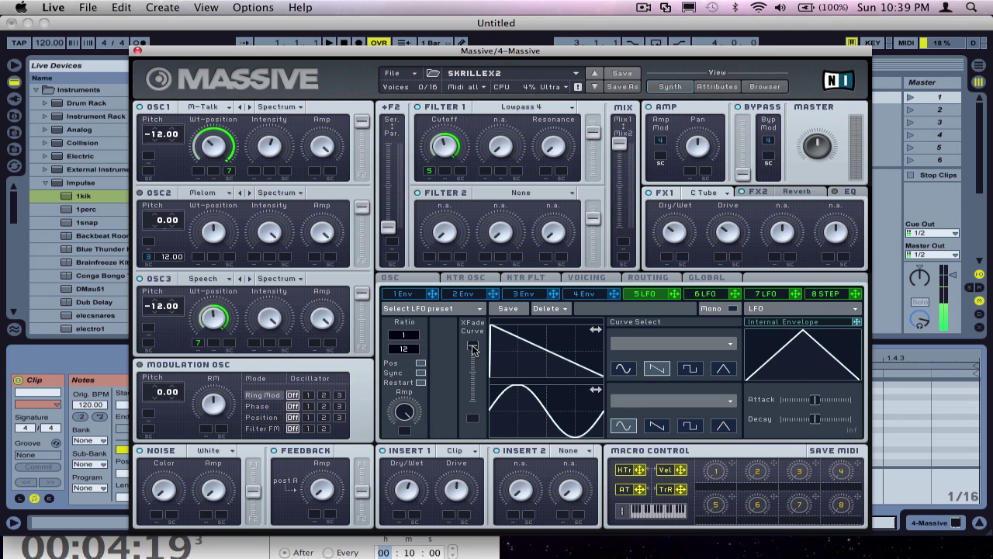
drag(475, 350, 474, 403)
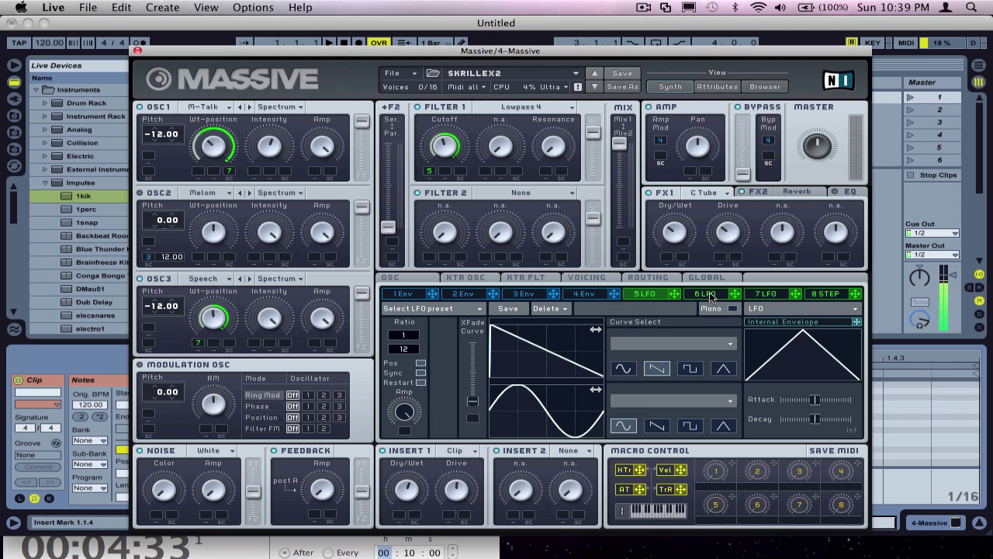
click(766, 294)
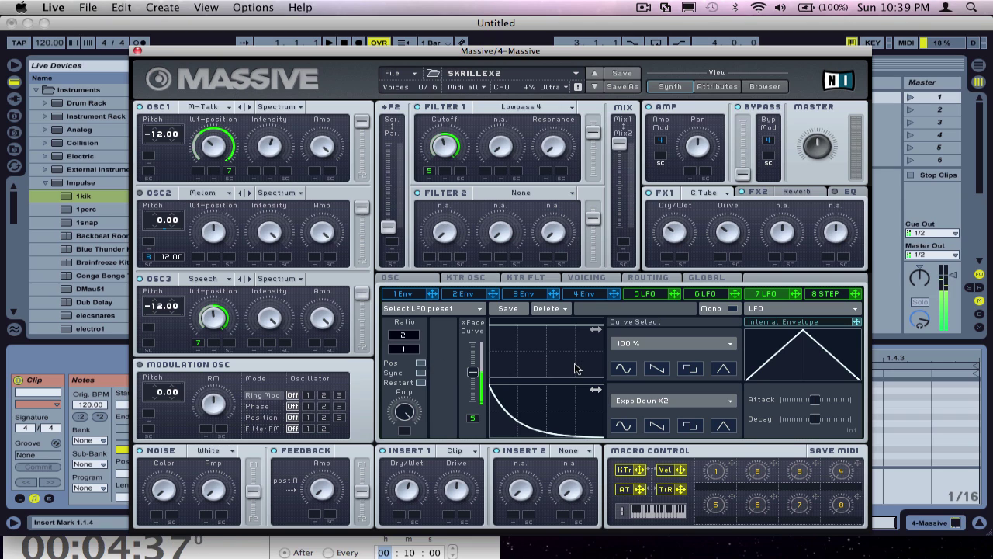
- Set the LFO 5 ratio to 1/2 and compare it with the LFO 6 settings
click(644, 294)
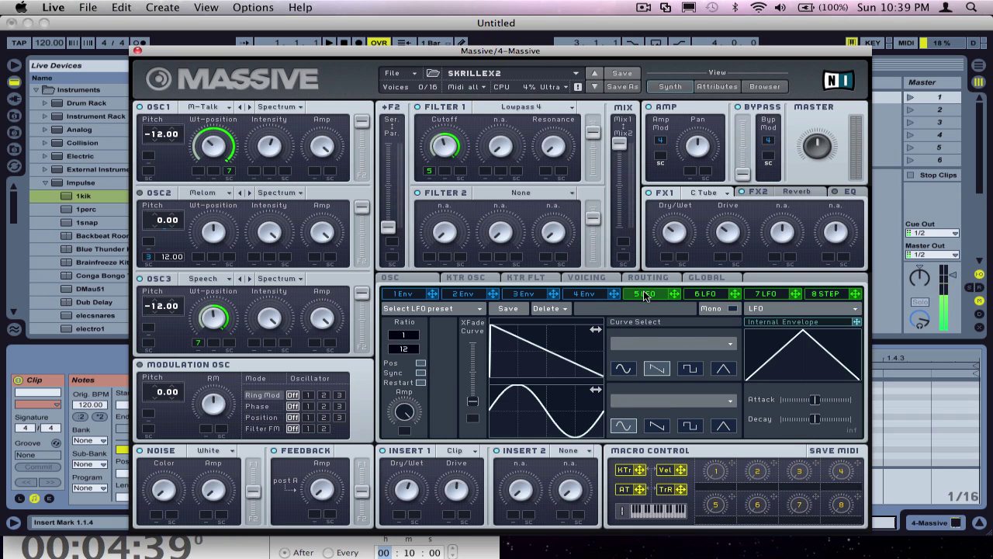
drag(405, 351, 406, 364)
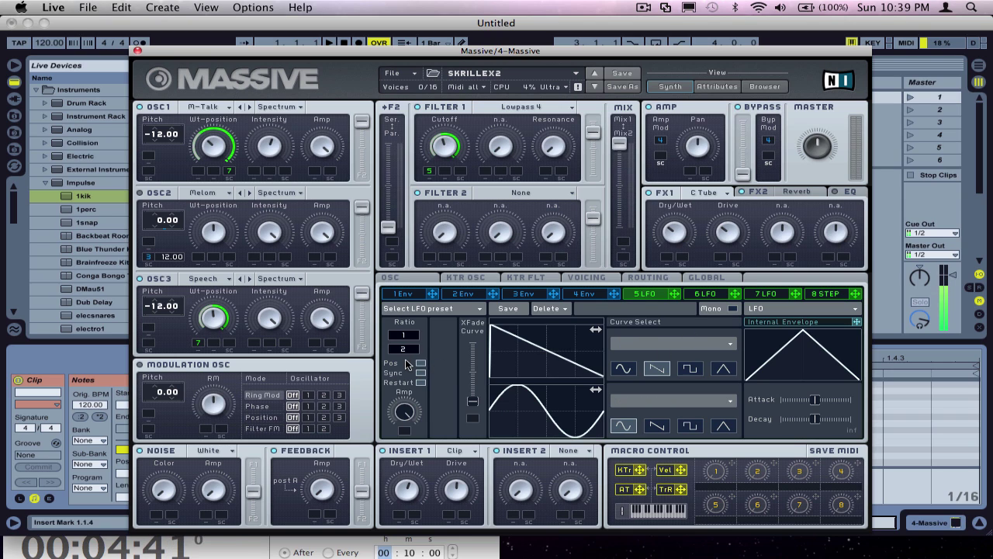
click(716, 296)
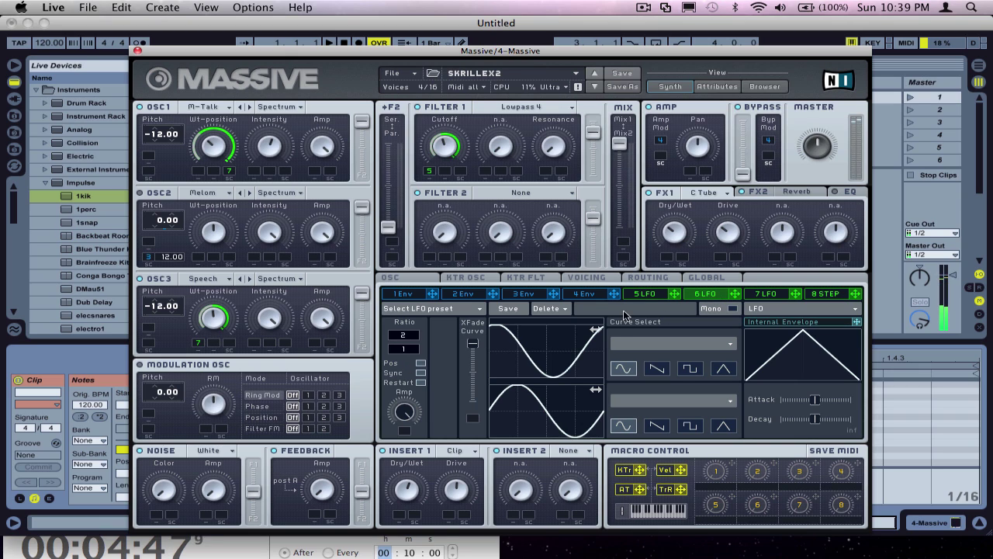
- Set the LFO 5 ratio to 1/1, checking the LFO 6 and LFO 7 settings alongside it
click(645, 293)
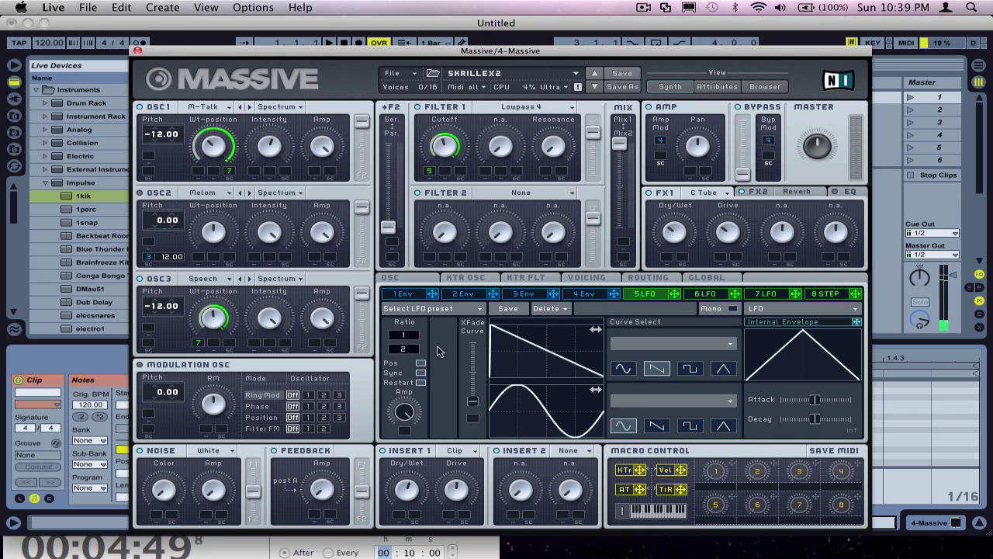
click(707, 295)
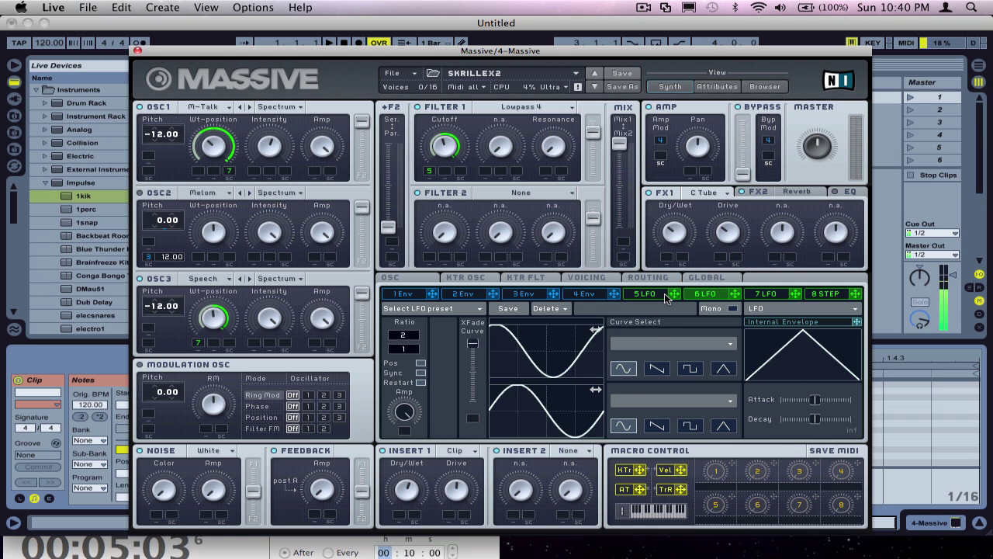
click(760, 296)
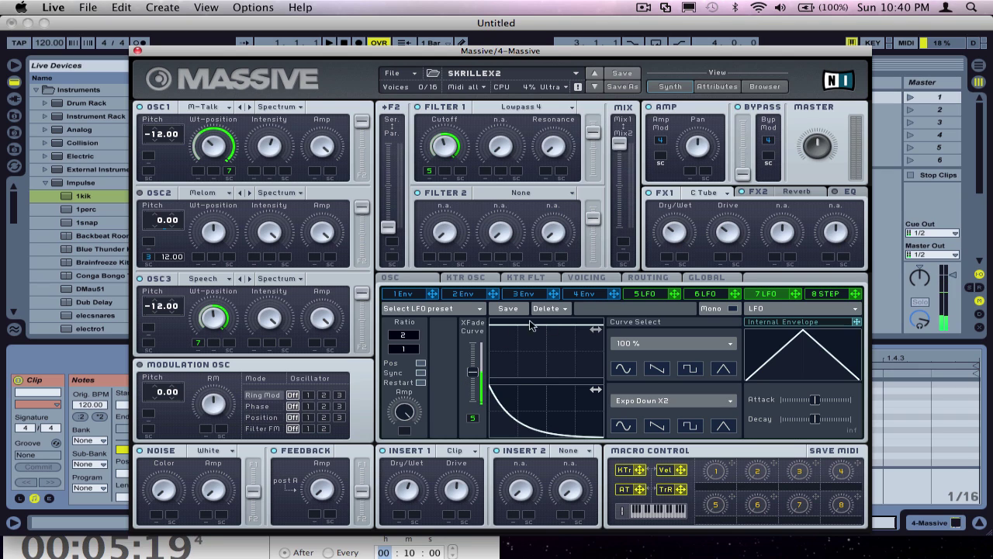
click(635, 294)
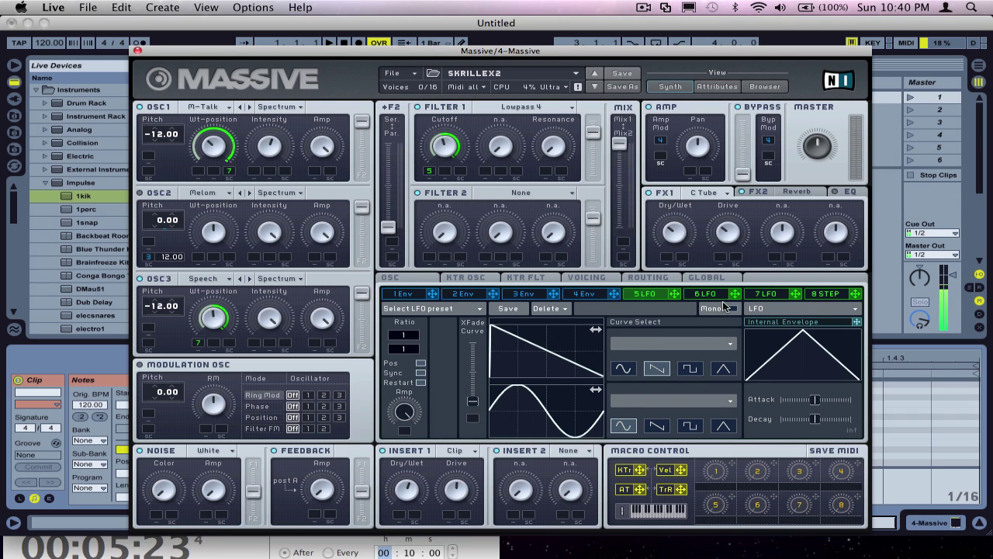
- Inspect LFO 7 and its modulation of the OSC1 Wt-position, and compare it with LFO 5 and LFO 6
click(756, 296)
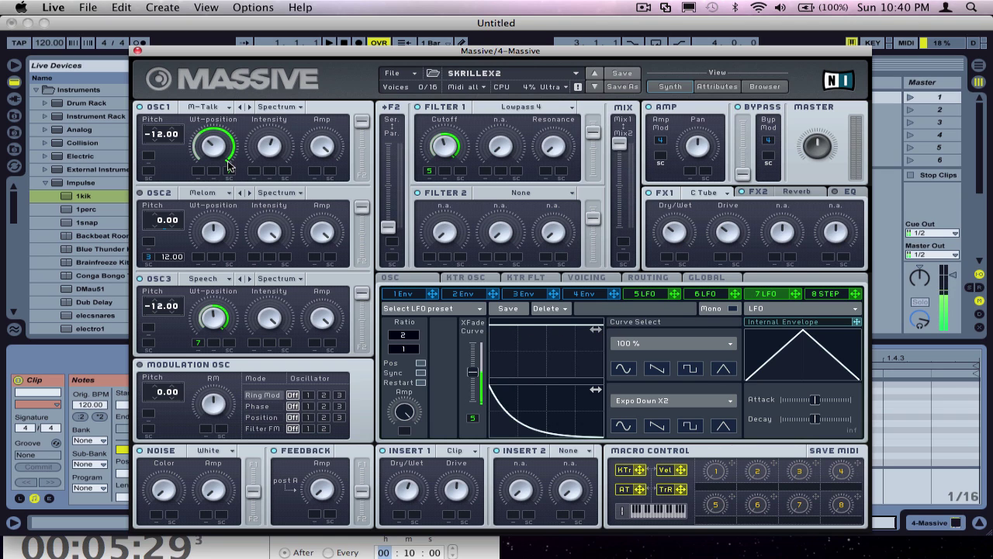
drag(229, 166, 229, 168)
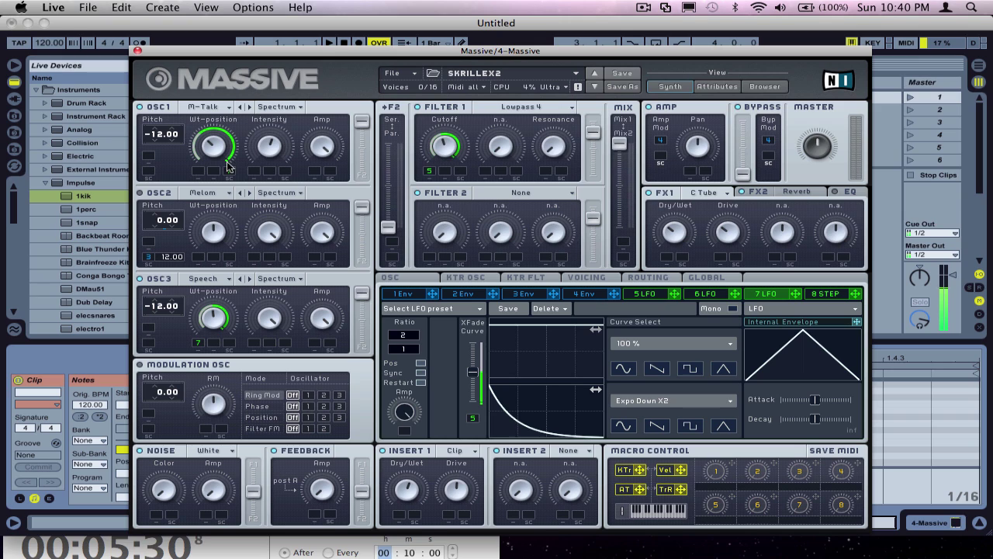
click(665, 297)
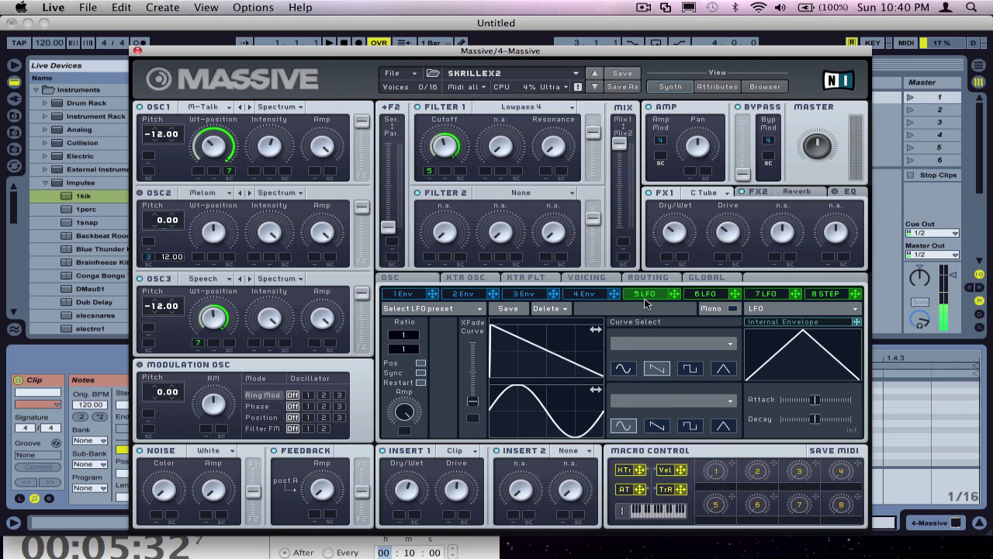
click(715, 297)
- Try LFO 7 ratios of 1/4 and 1/1, and restore the ratio to 2/1
click(766, 294)
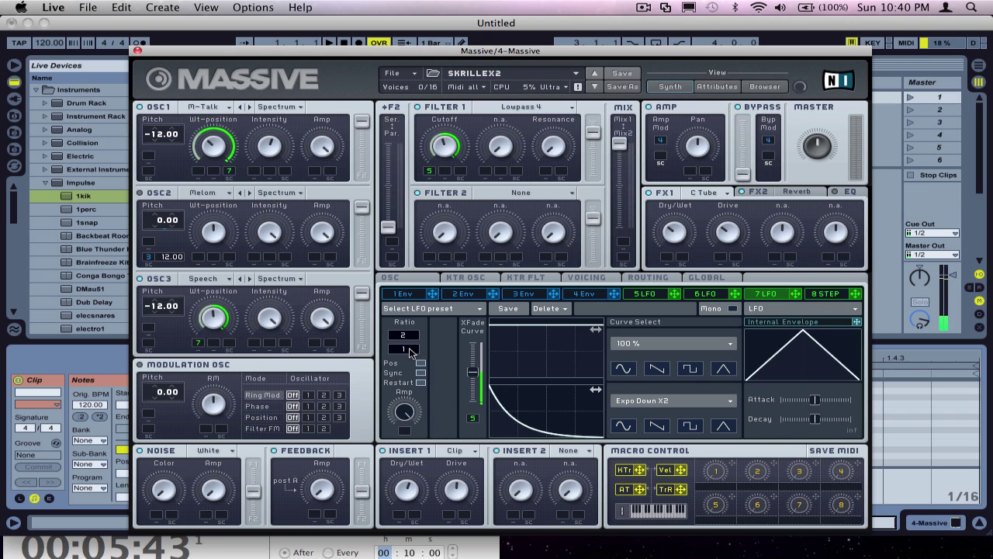
drag(412, 336, 413, 348)
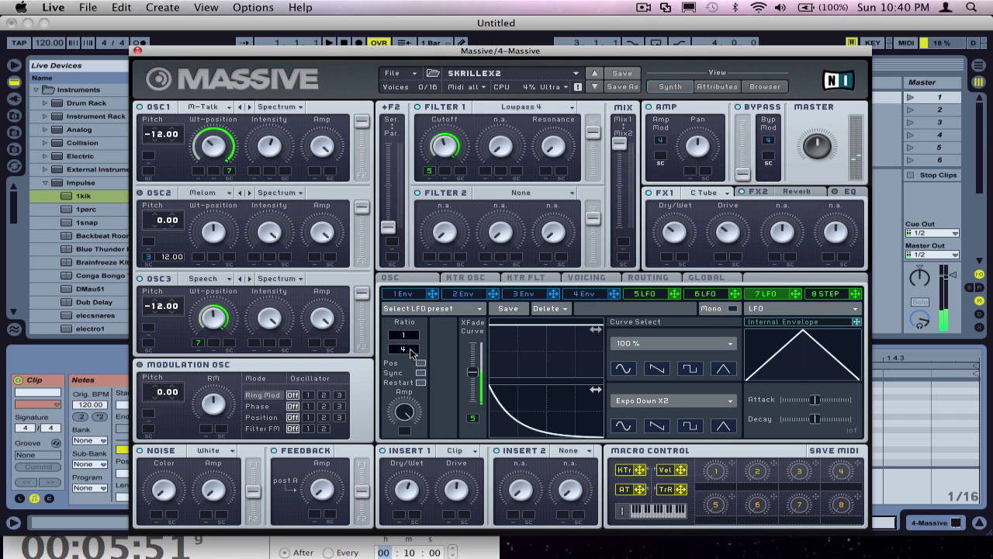
mouse_move(411, 353)
mouse_down()
mouse_move(414, 335)
mouse_move(411, 368)
mouse_up()
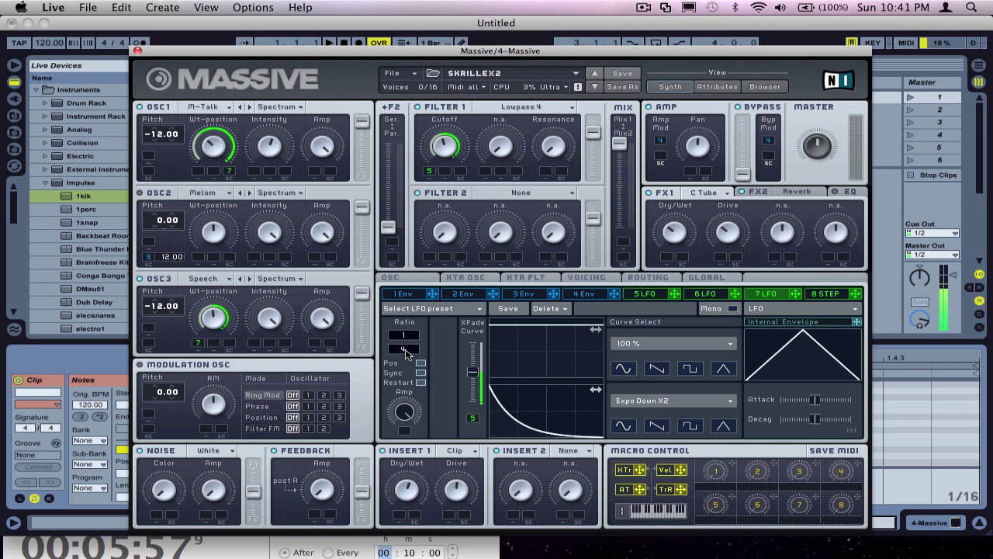
drag(406, 352, 405, 362)
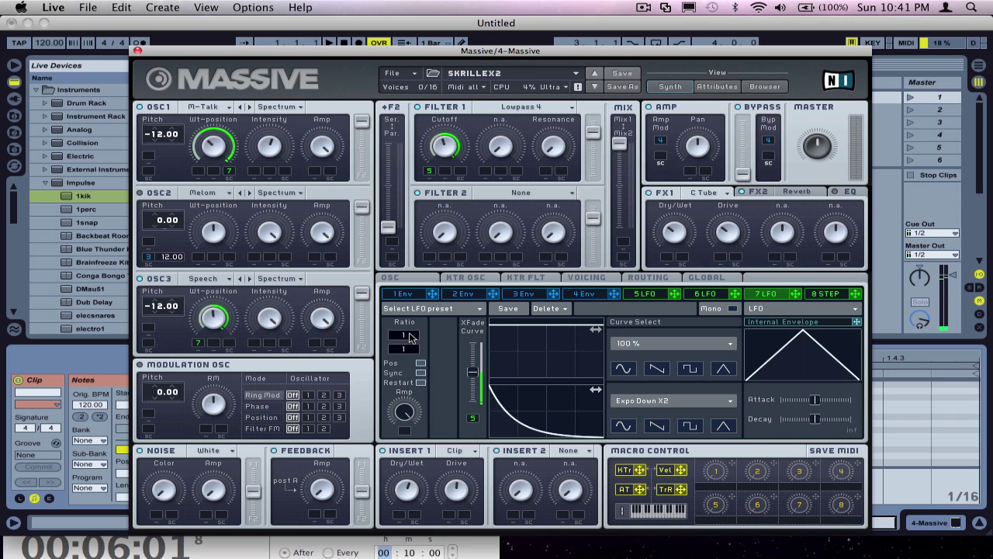
scroll(411, 336, up, 1)
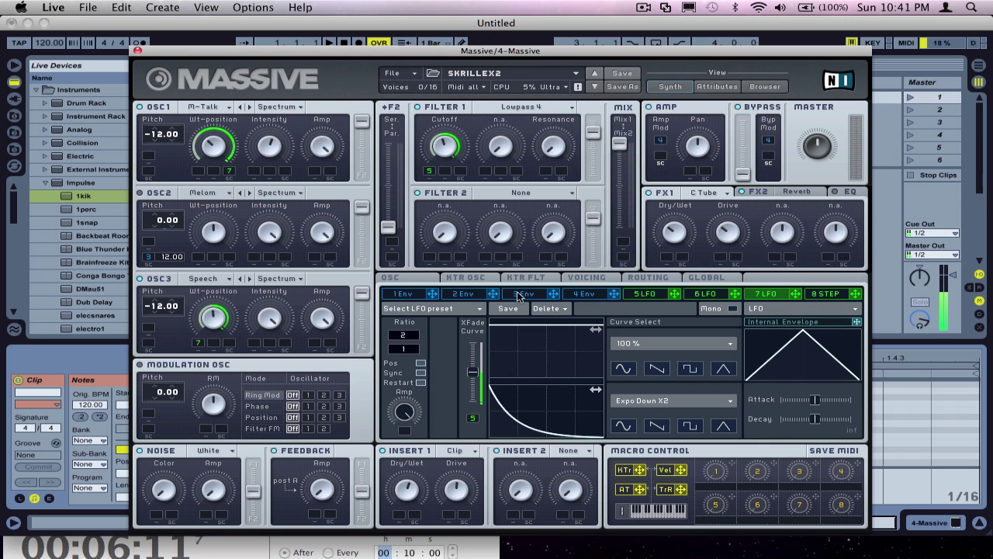
- Compare LFO 5 with LFO 7, and try the Unisono Spread Pan Position in the voicing settings, returning it to zero
click(653, 295)
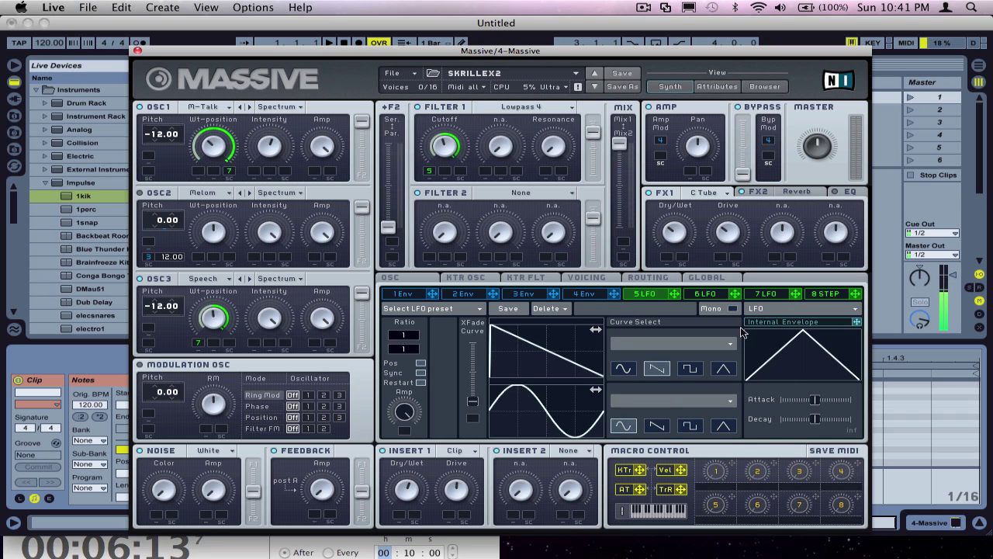
click(762, 295)
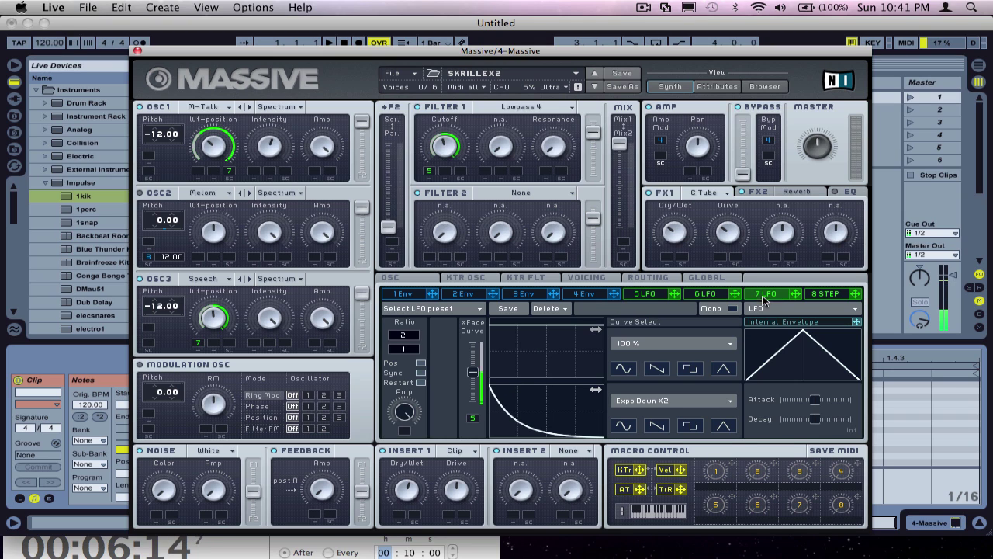
click(602, 277)
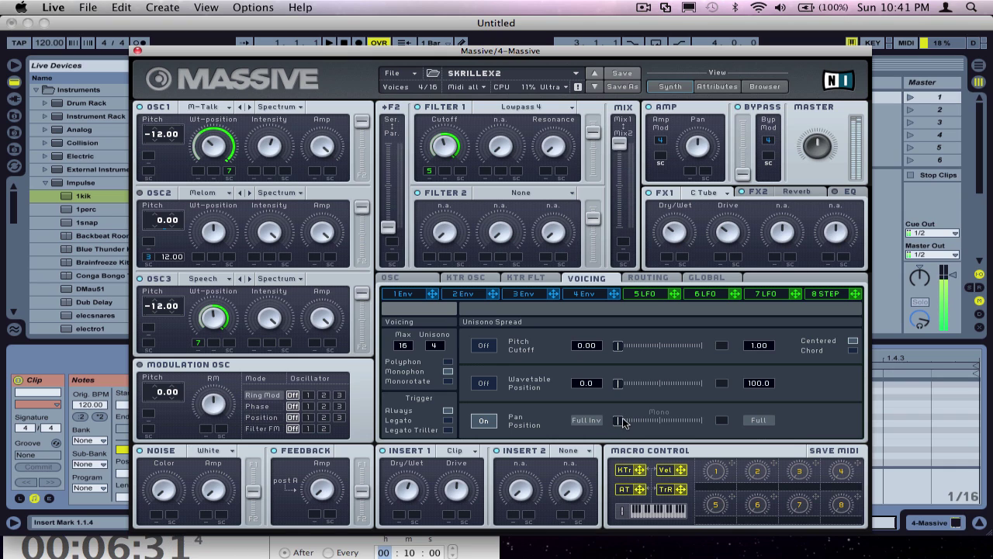
mouse_move(623, 422)
mouse_down()
mouse_move(759, 429)
mouse_move(634, 431)
mouse_up()
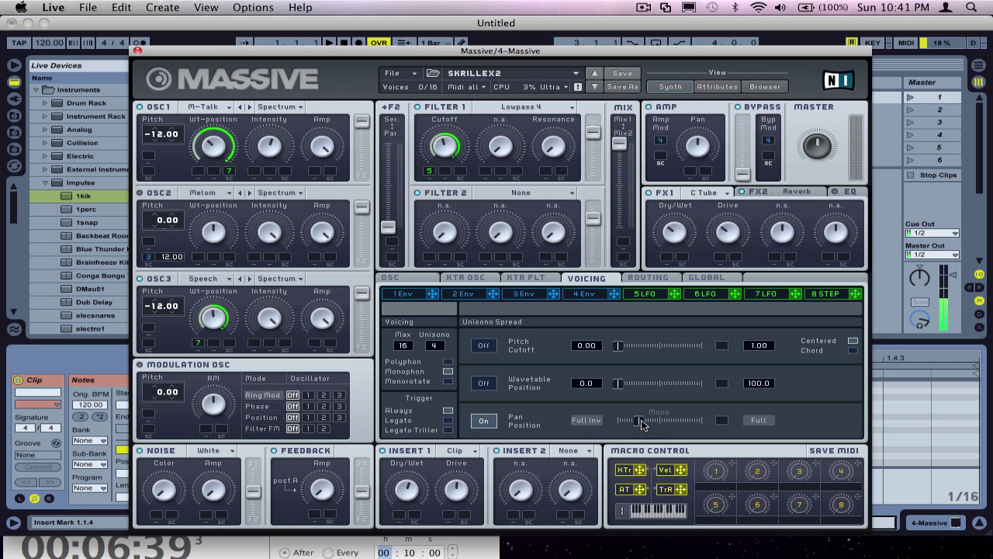
drag(641, 421, 610, 426)
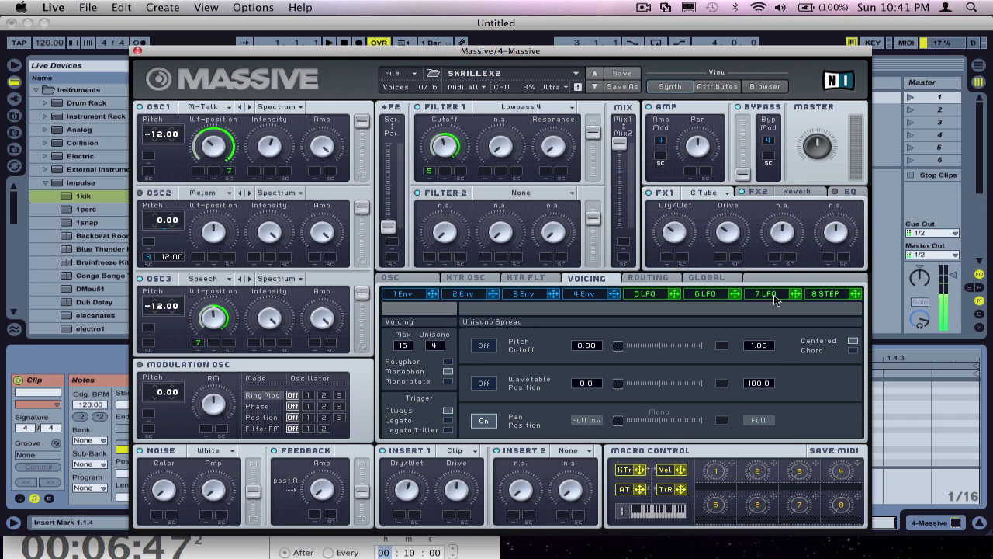
- Try Dimension Expander as the FX2 effect, and reload the SKRILLEX2 preset
click(788, 194)
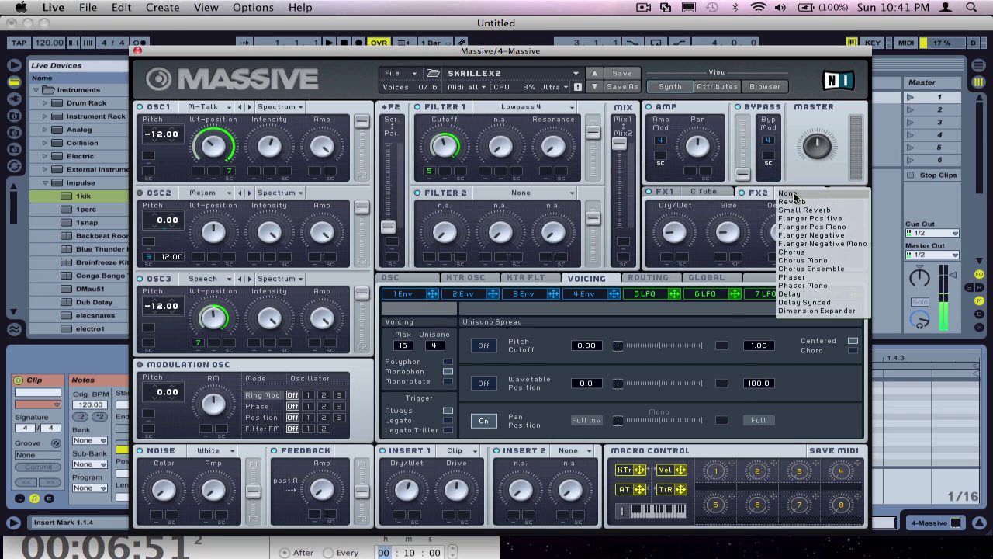
click(803, 311)
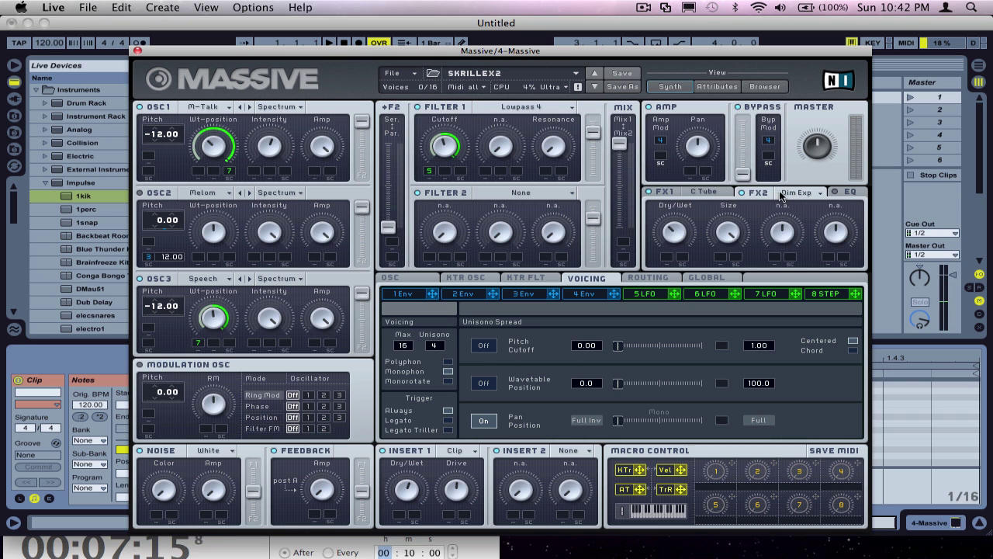
click(595, 86)
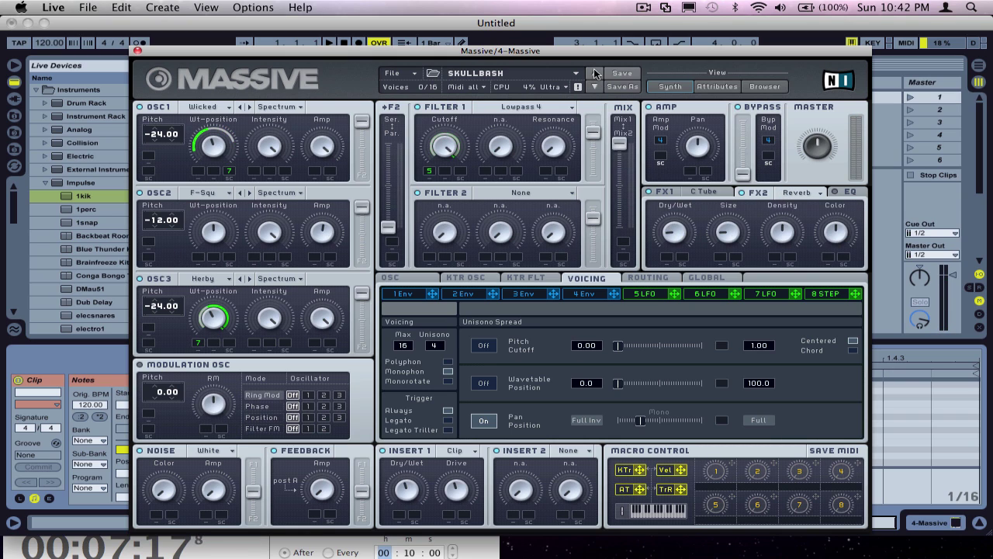
click(595, 73)
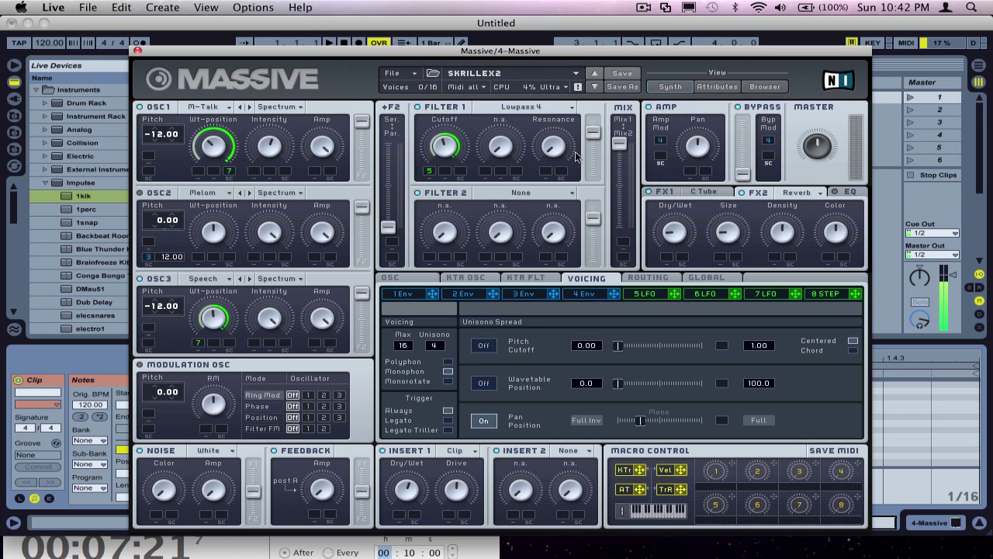
- Close the Massive window, and in an enlarged note editor extend the Massive clip's loop to a length of 4.2.2
click(138, 50)
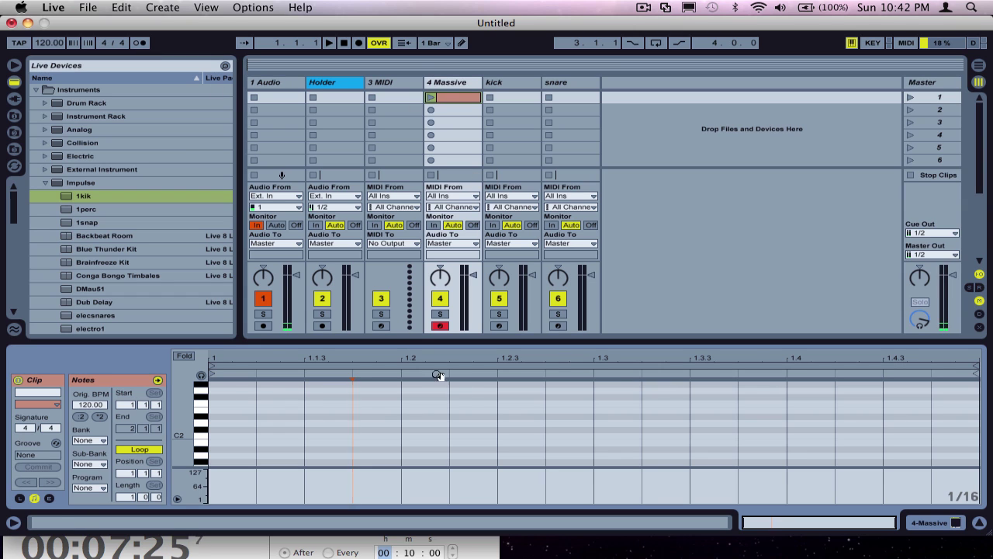
drag(475, 342, 466, 199)
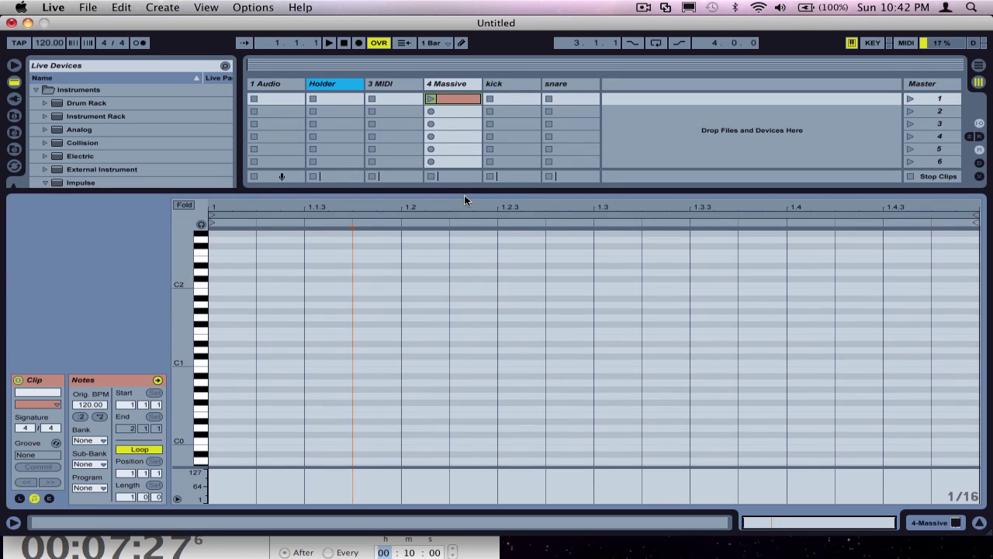
drag(982, 220, 991, 222)
drag(874, 528, 873, 494)
scroll(457, 326, down, 1)
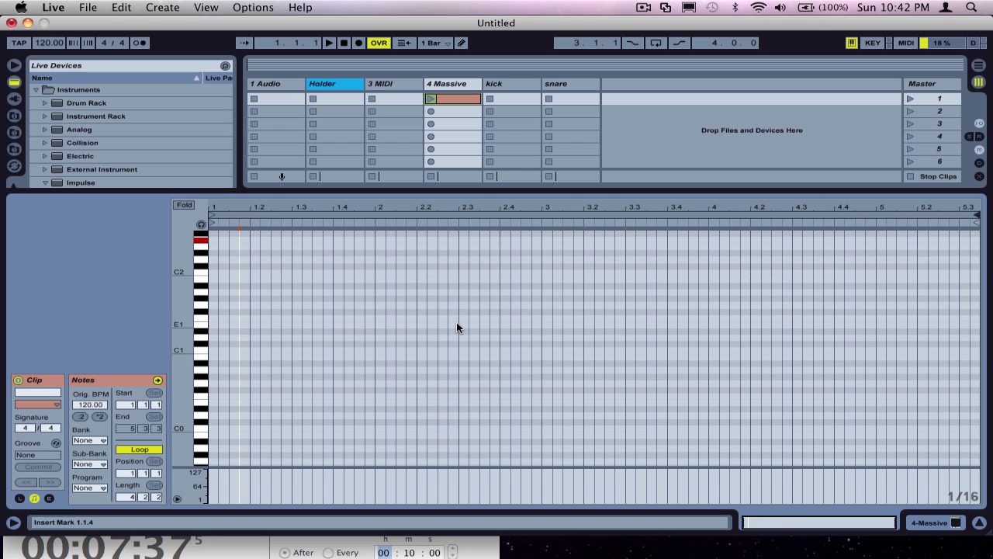
- Draw a G2 note from the clip's start to bar 5, and set the loop length to four bars
scroll(217, 260, up, 3)
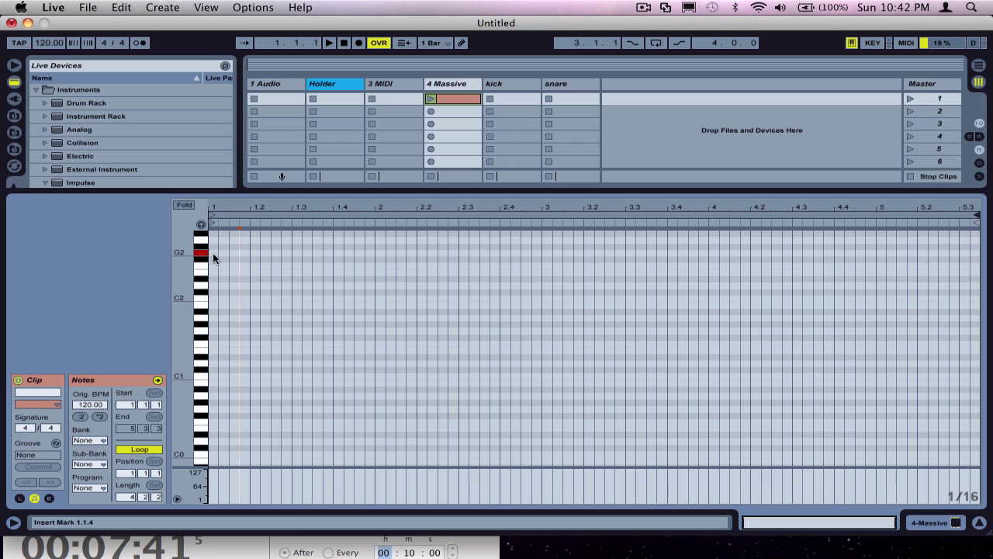
double_click(212, 252)
drag(215, 254, 877, 306)
drag(977, 218, 879, 228)
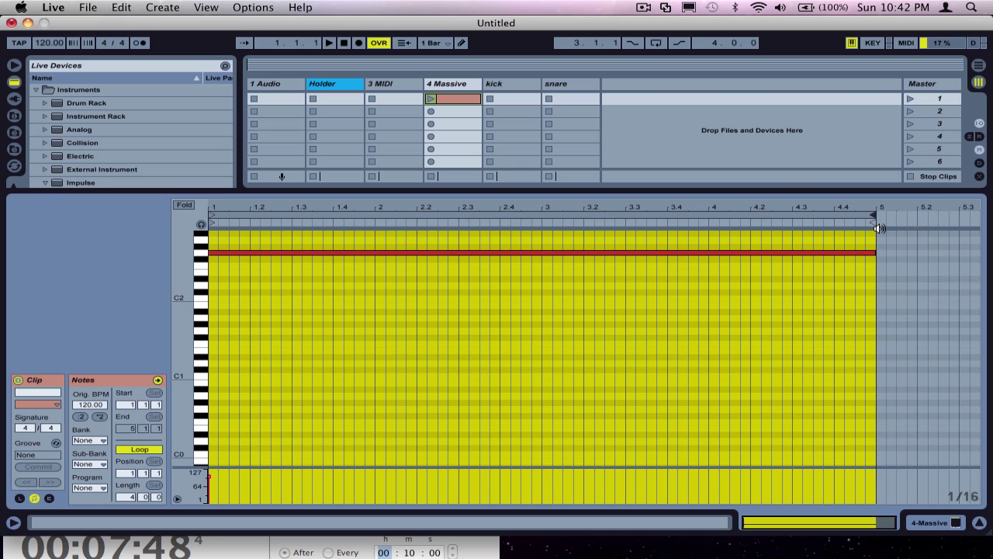
click(459, 274)
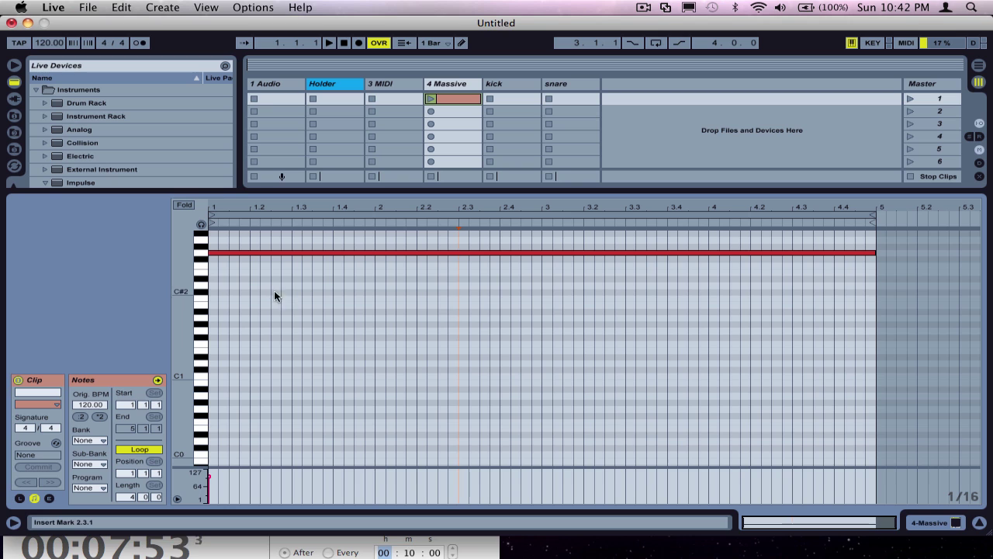
- Play the Massive clip in the first scene, and stop it after listening
mouse_move(764, 521)
mouse_down()
mouse_move(766, 537)
mouse_move(762, 522)
mouse_up()
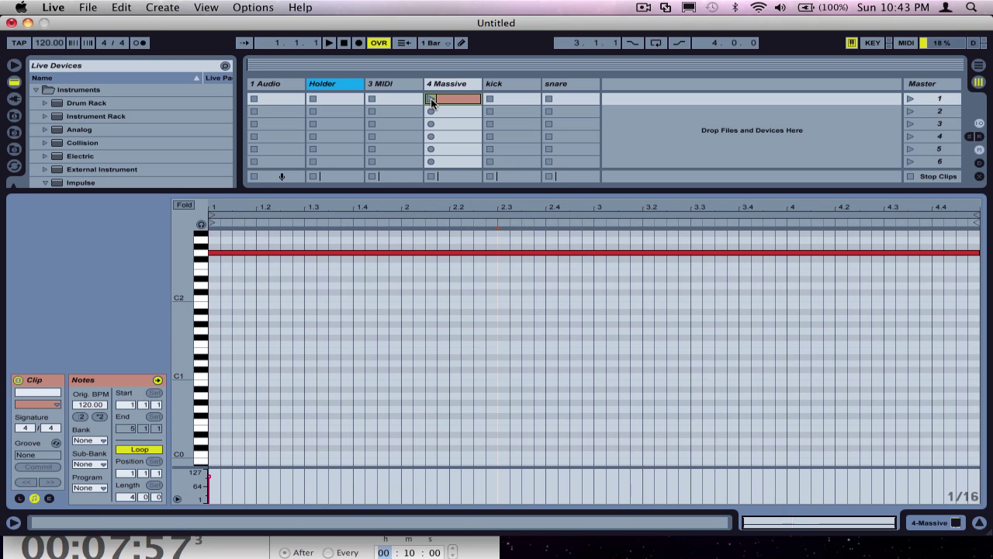
click(429, 99)
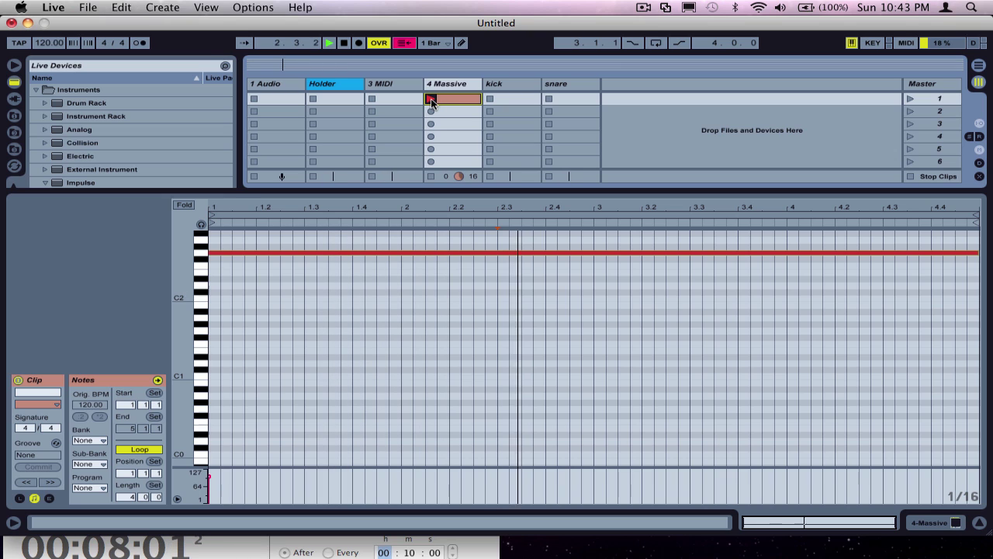
click(433, 174)
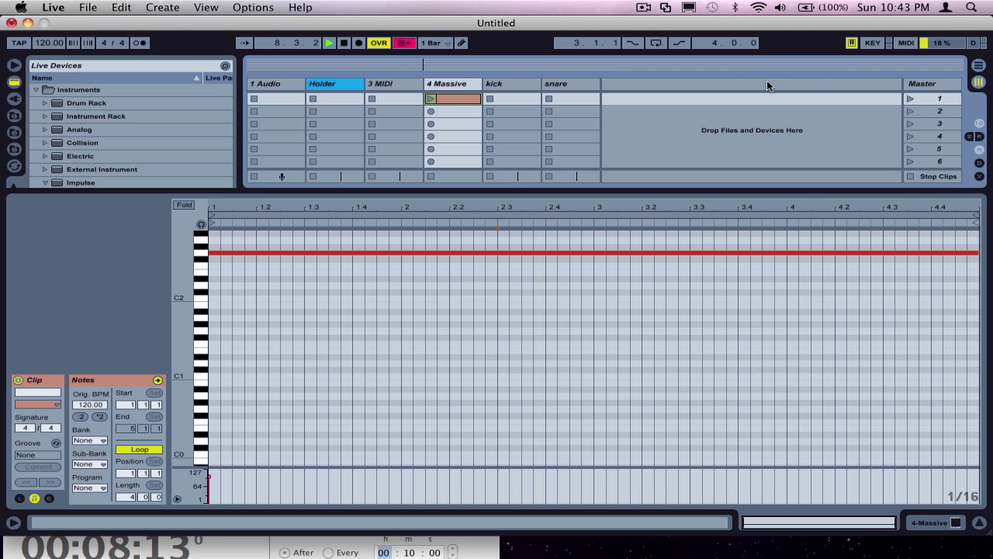
- Move the four-bar Massive clip into the Arrangement, placing it at bar 1 of the 4 Massive track
drag(462, 99, 396, 142)
key(Tab)
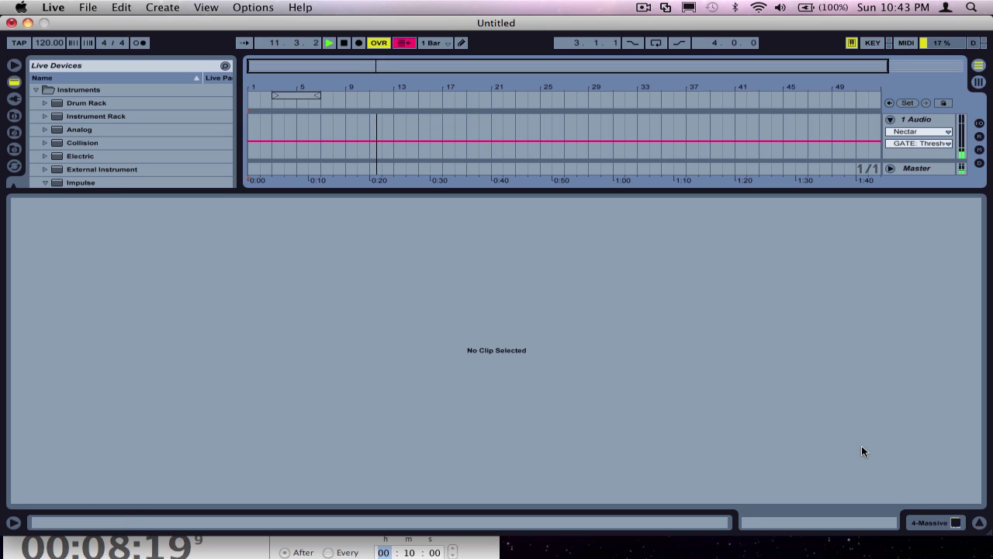
click(979, 522)
key(Tab)
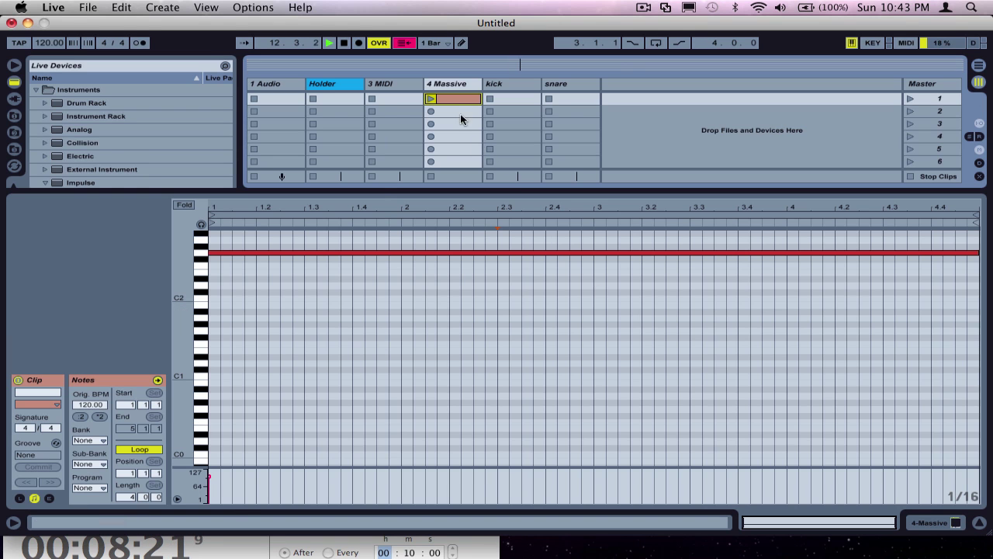
drag(450, 97, 248, 260)
key(Tab)
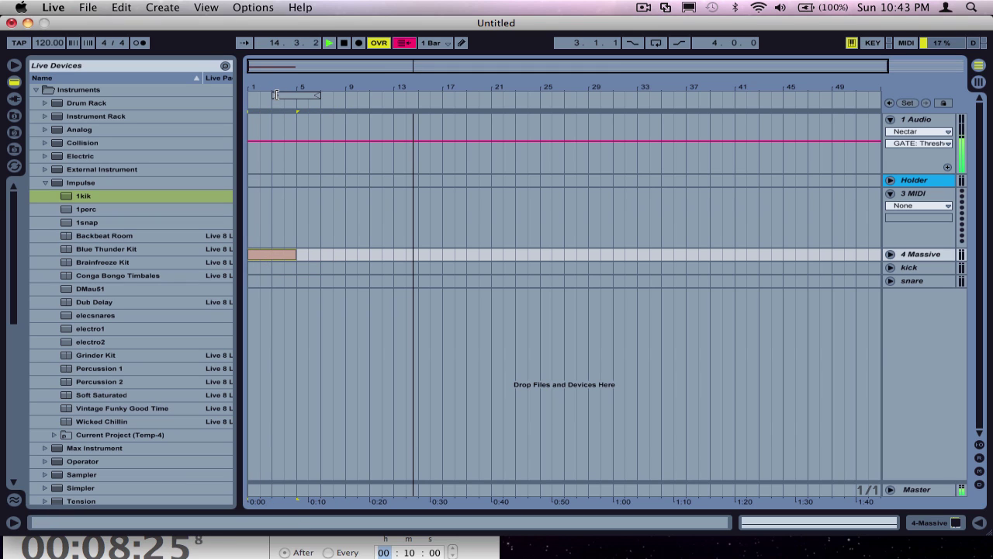
- Set the Arrangement loop to start at bar 1 with a length of 16 bars, and enable looping
click(268, 95)
drag(266, 95, 248, 95)
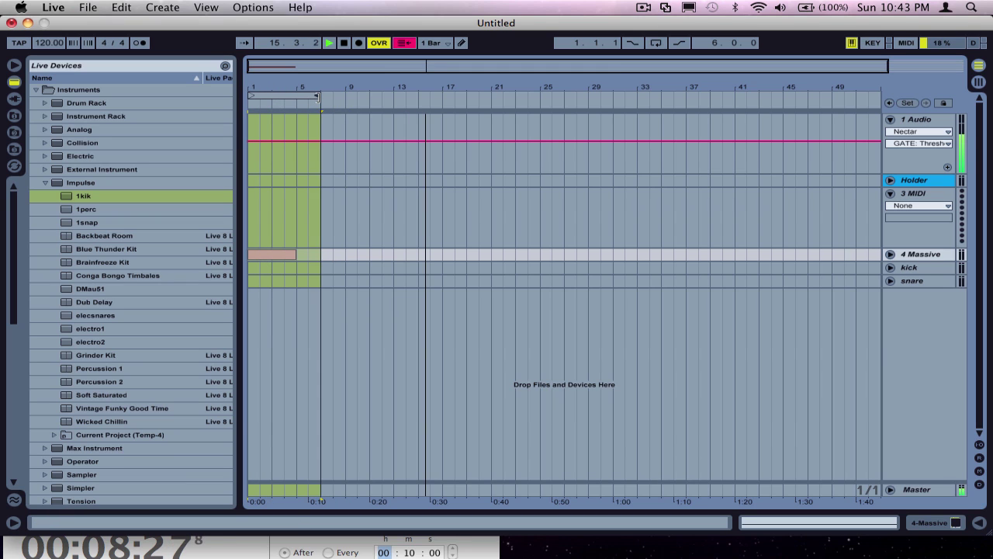
drag(320, 95, 440, 116)
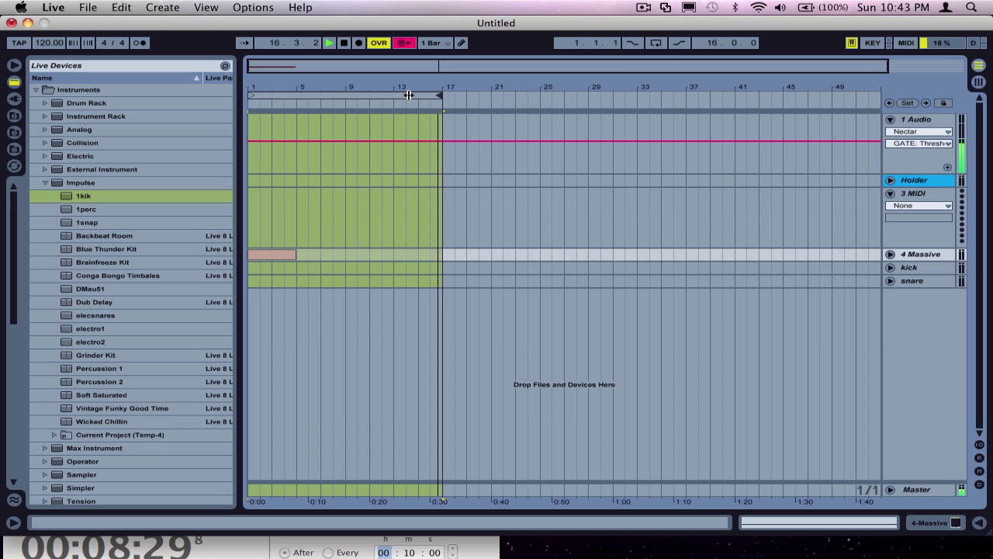
right_click(409, 100)
click(439, 101)
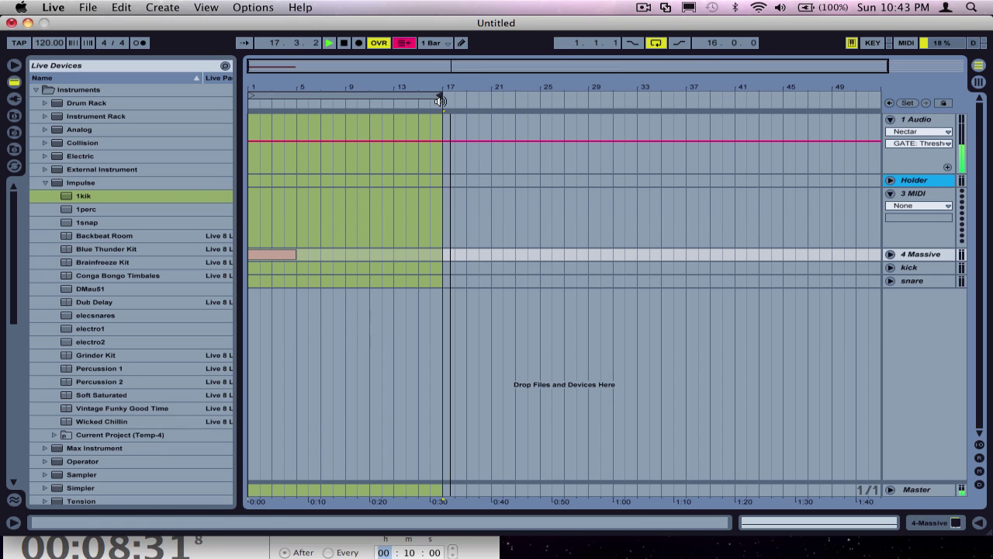
- Shorten the Massive arrangement clip to two bars, and place copies of it back to back up to bar 9
double_click(272, 254)
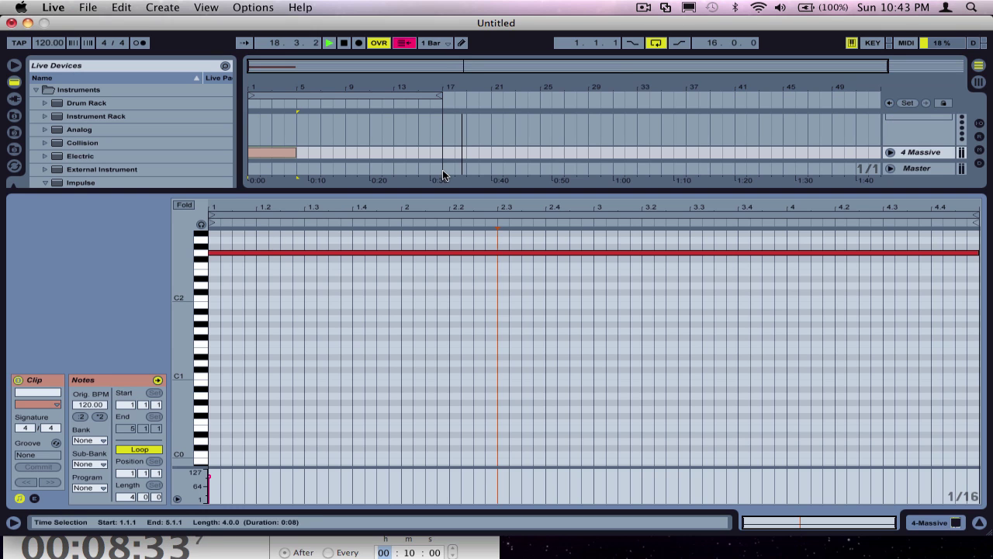
drag(297, 154, 272, 155)
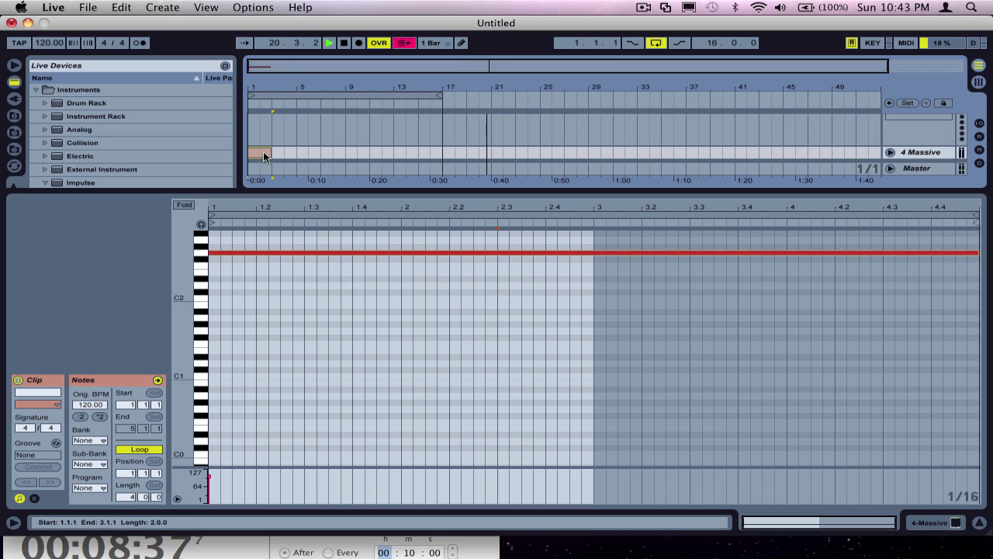
click(280, 155)
scroll(284, 156, down, 2)
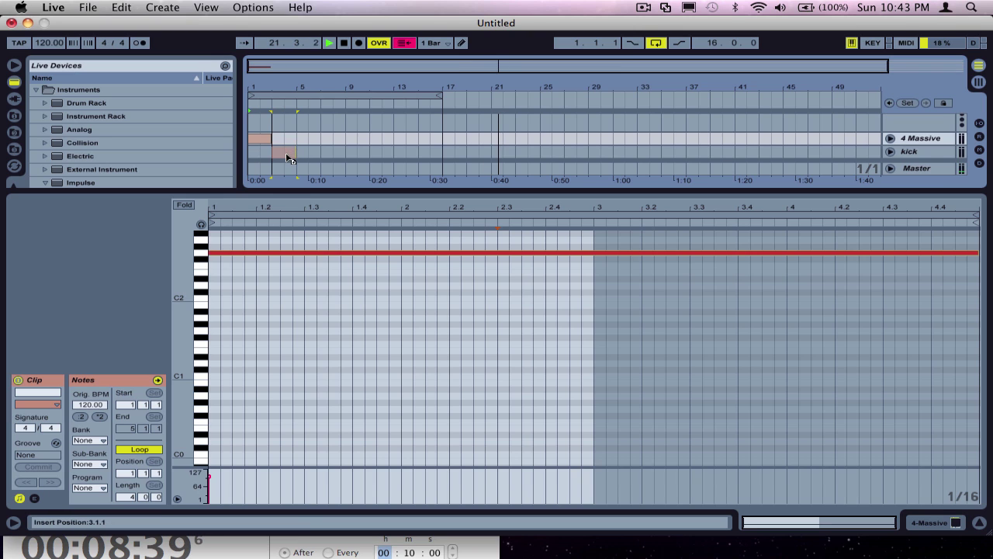
key(super+v)
click(285, 133)
key(super+d)
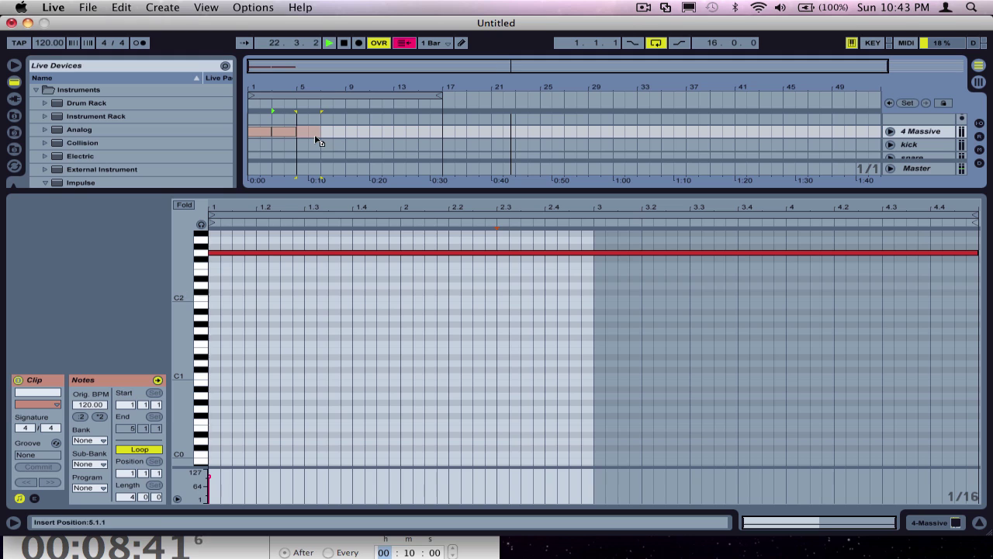
key(super+d)
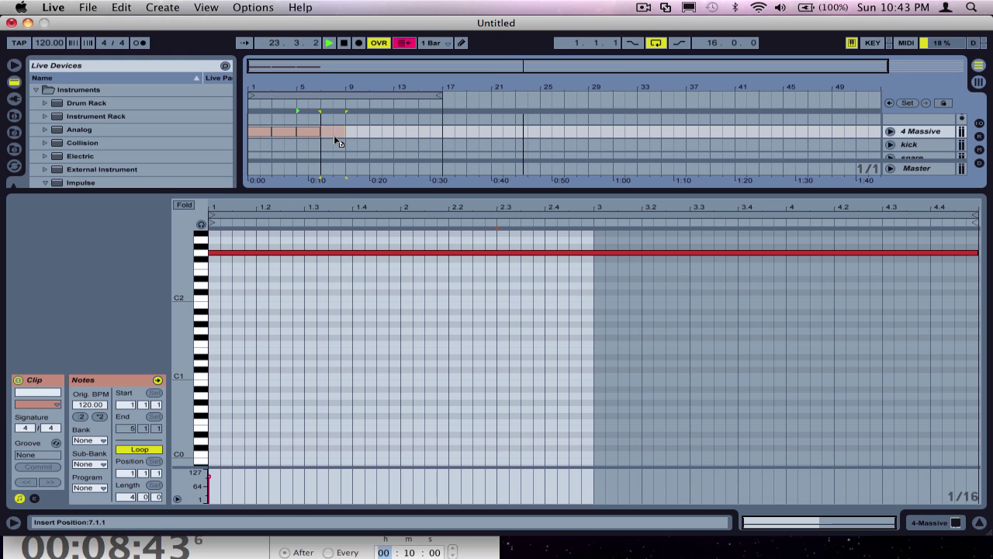
- Copy the two-bar Massive clip repeatedly from bar 9 to bar 17, then stop playback and hide the clip view
click(349, 134)
key(super+v)
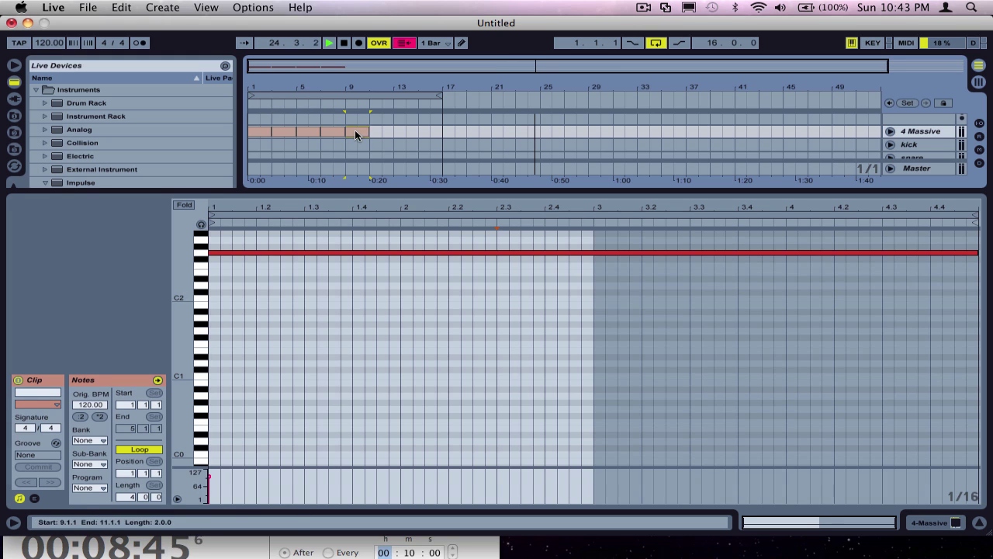
click(378, 136)
key(super+v)
click(401, 135)
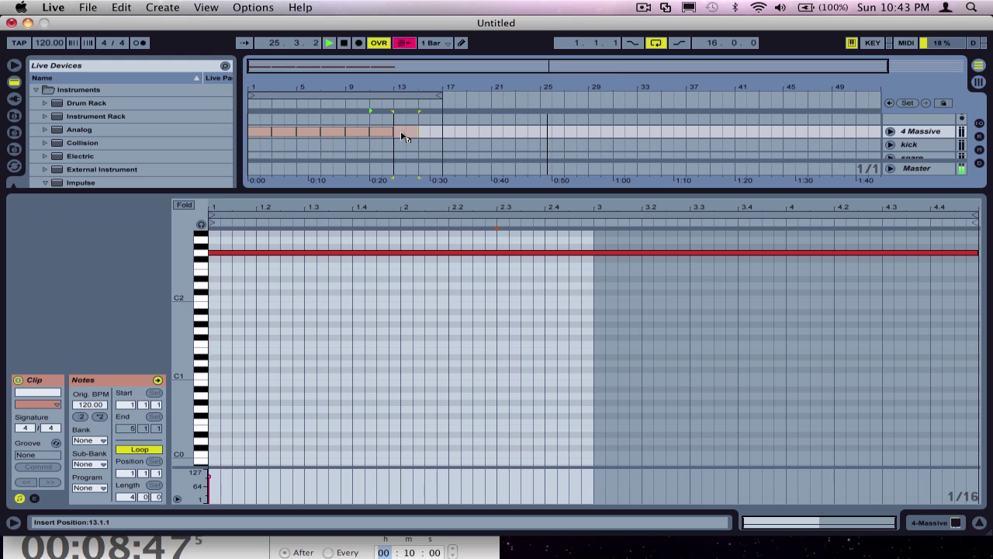
key(super+v)
click(423, 137)
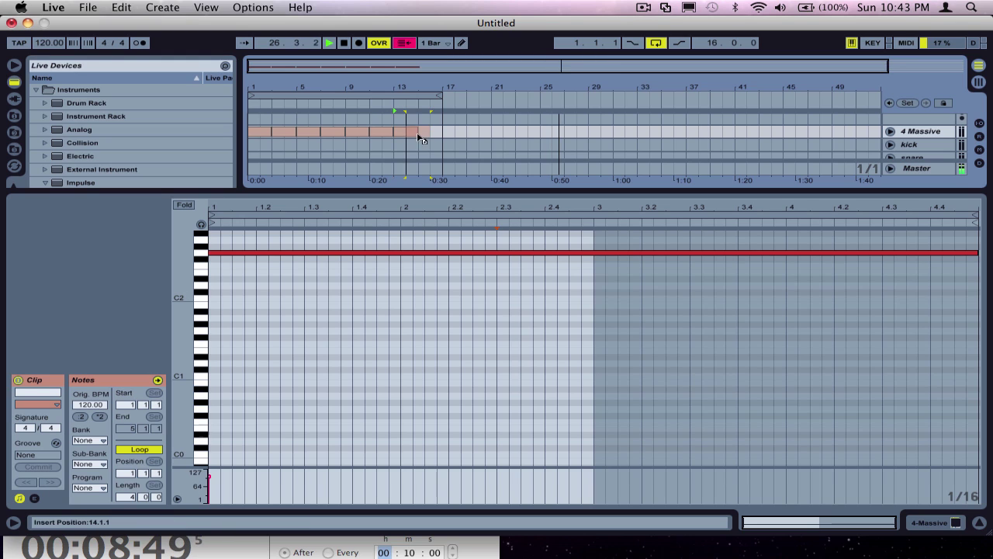
key(super+v)
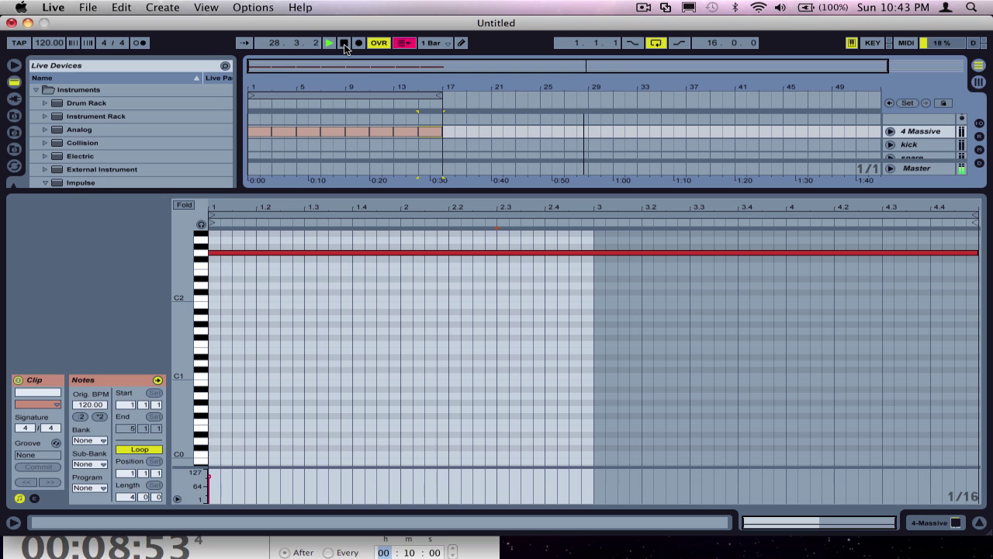
click(344, 43)
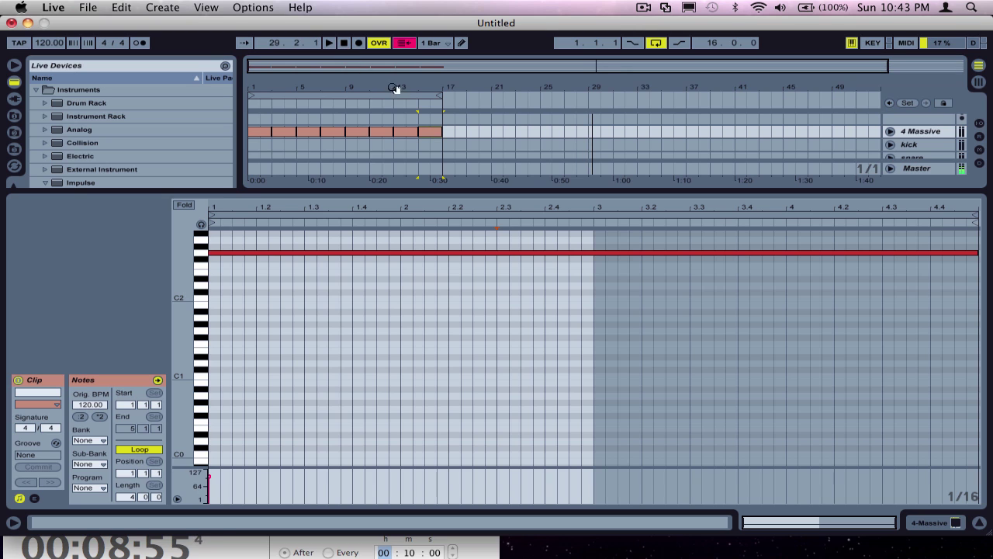
click(980, 525)
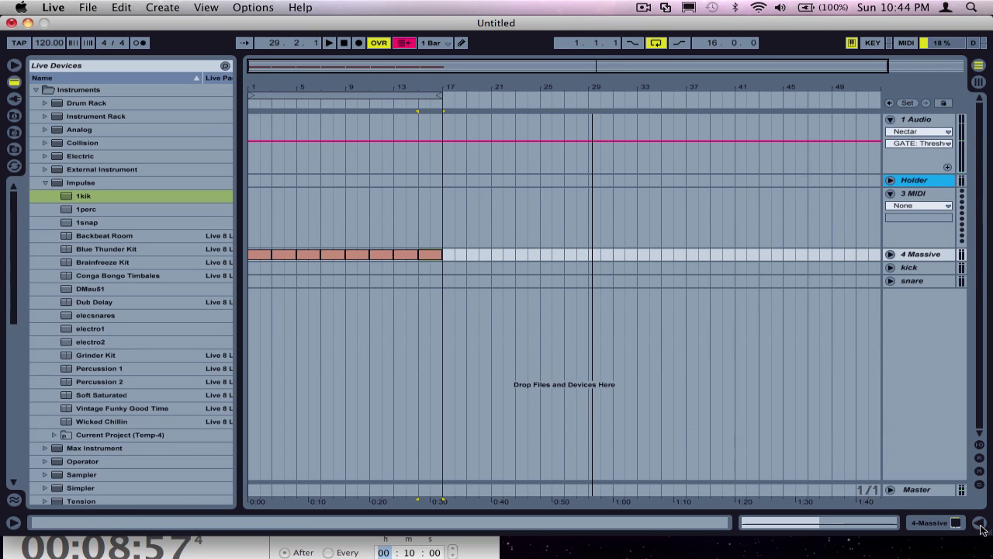
- Expand the 4 Massive track, show its device chain, and briefly view the SKRILLEX2 patch in the Massive editor
click(891, 254)
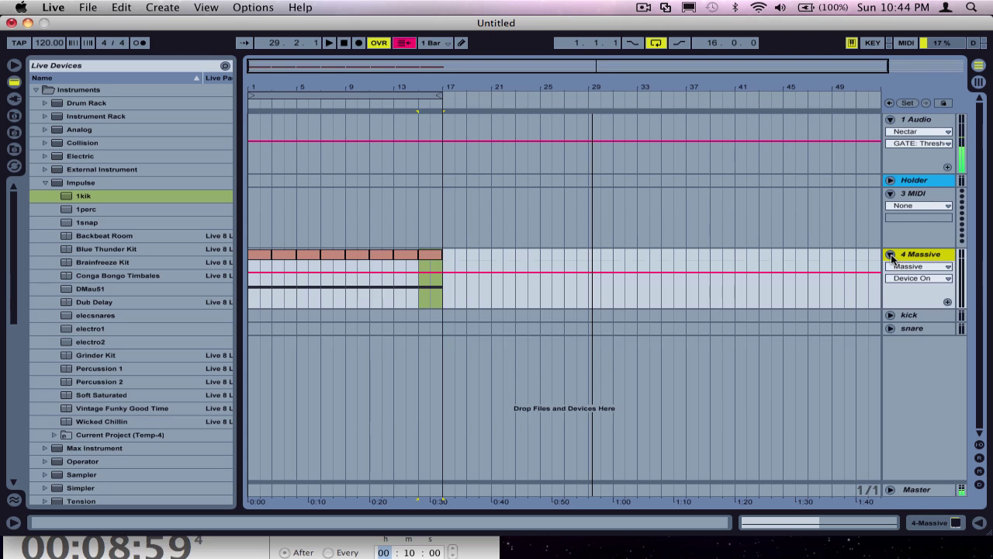
click(259, 261)
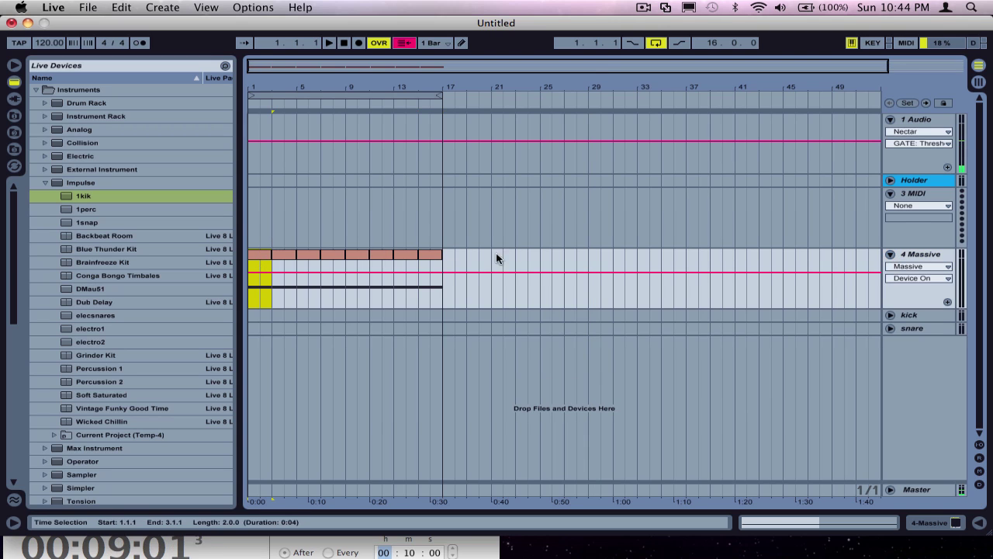
double_click(921, 255)
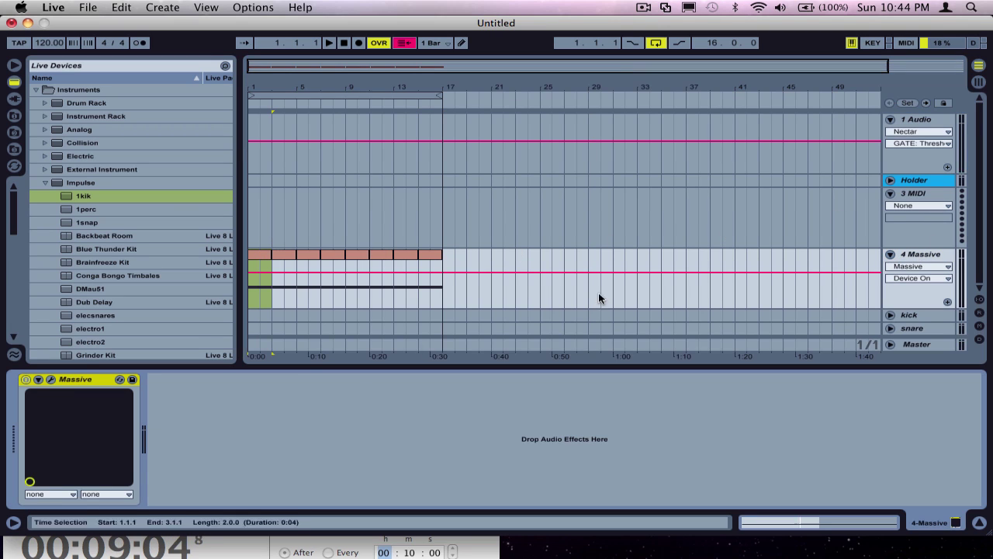
click(50, 380)
click(649, 295)
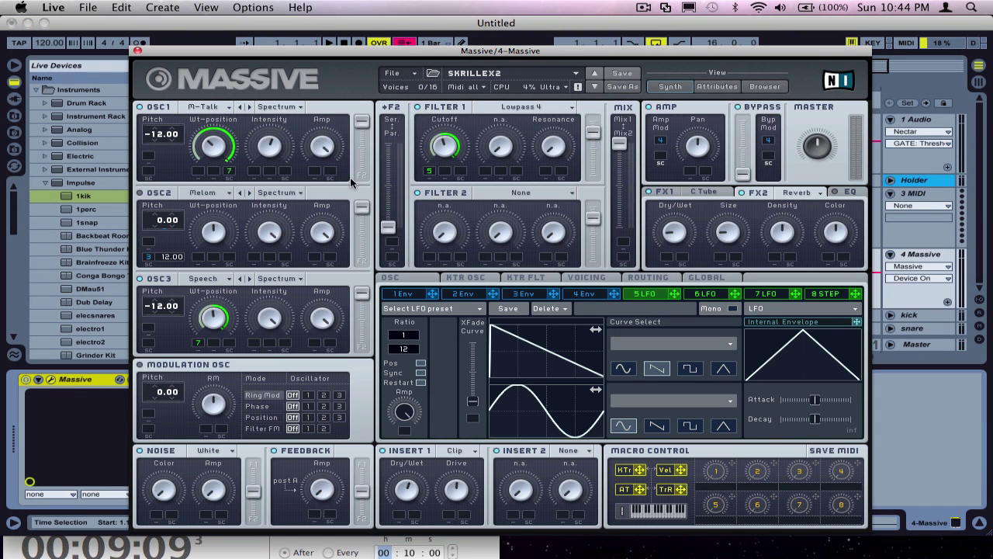
click(136, 52)
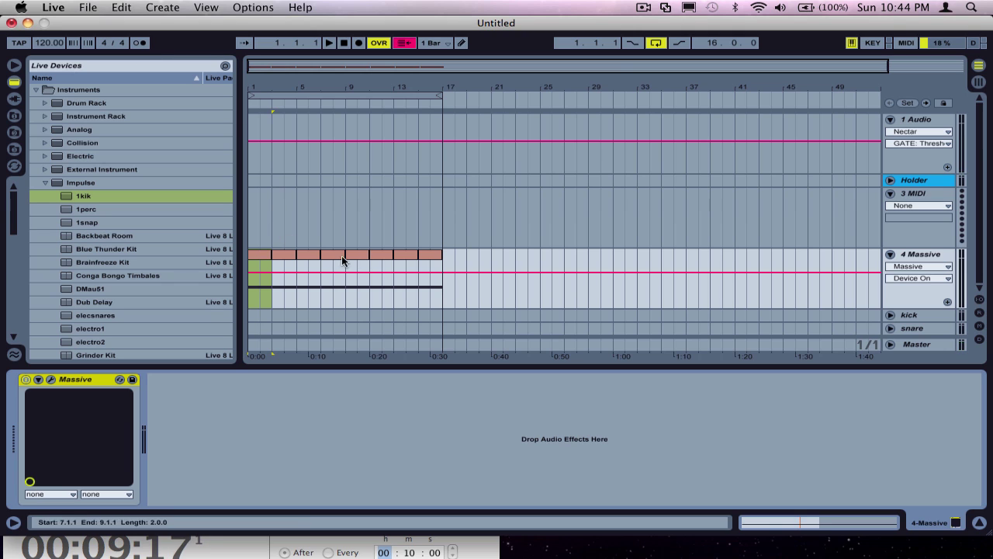
- Delete the Massive clips at bars 9, 11 and 15, including the extra duplicate made at bar 17
click(432, 258)
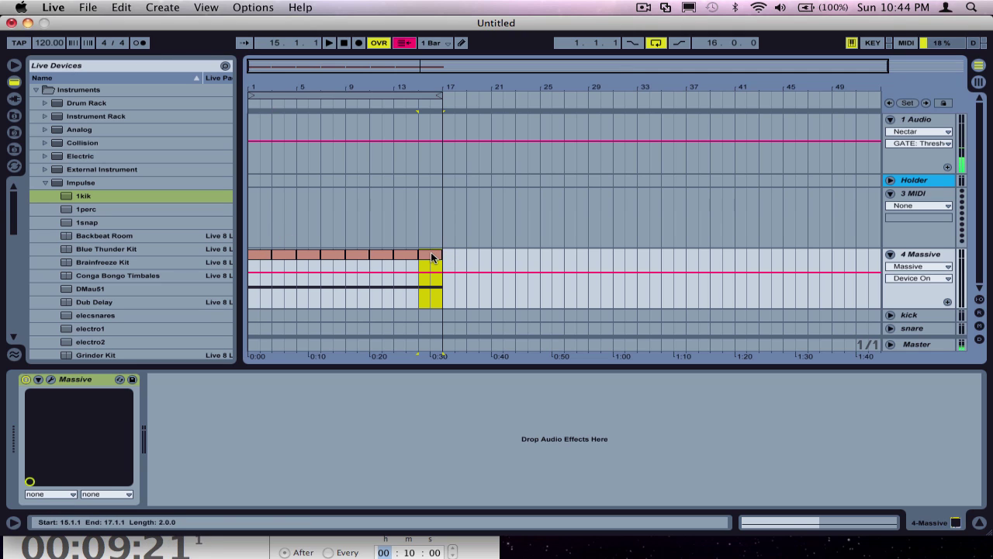
key(super+d)
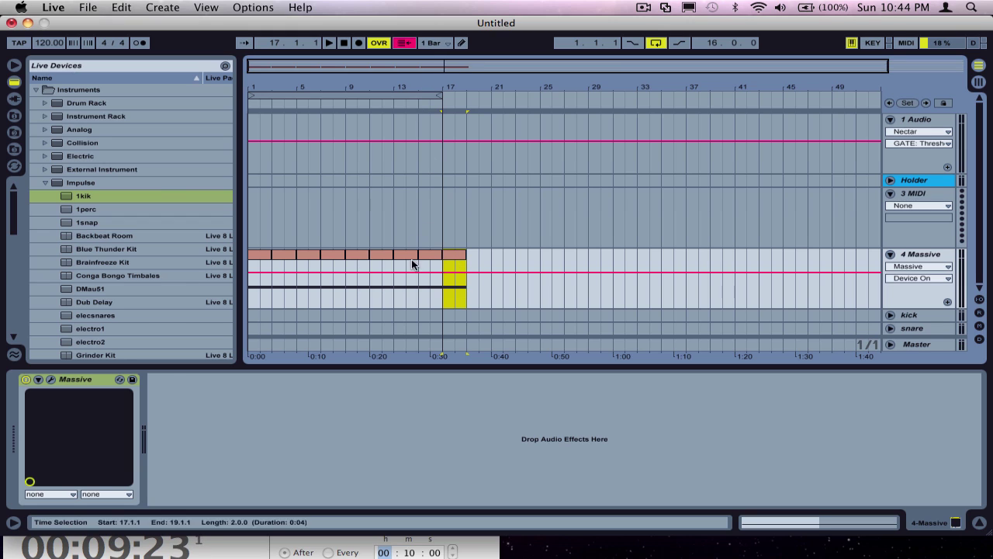
click(381, 253)
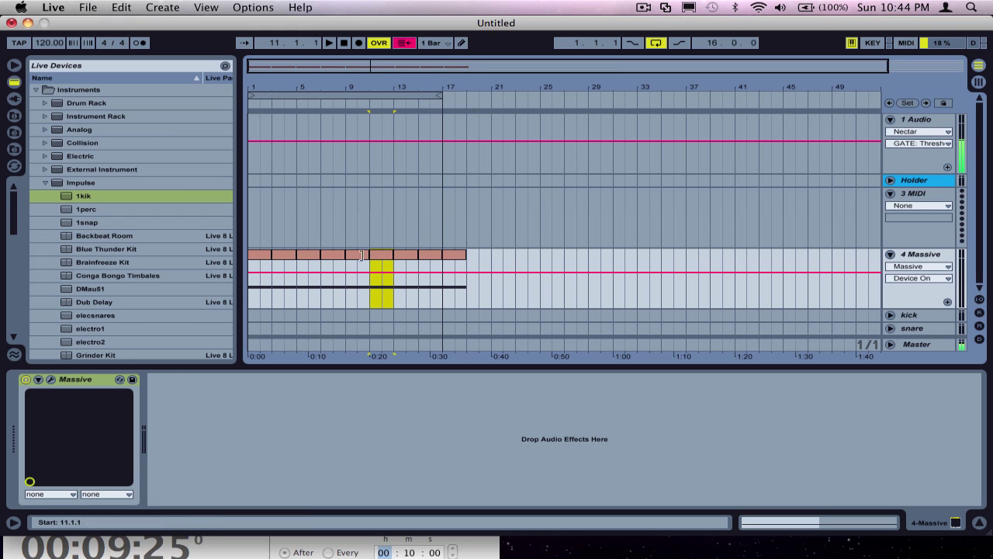
shift+click(350, 257)
key(Delete)
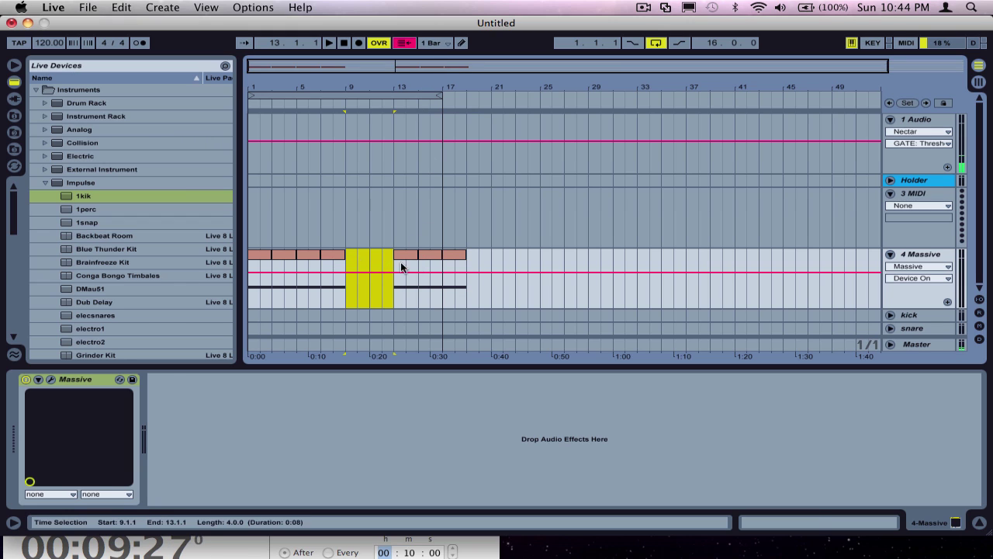
click(431, 254)
key(Delete)
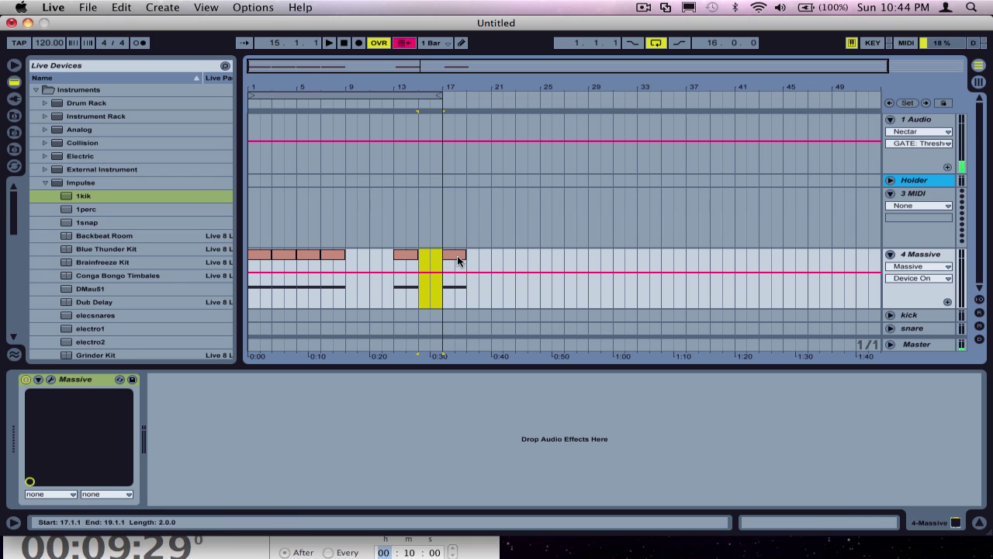
click(457, 255)
key(Delete)
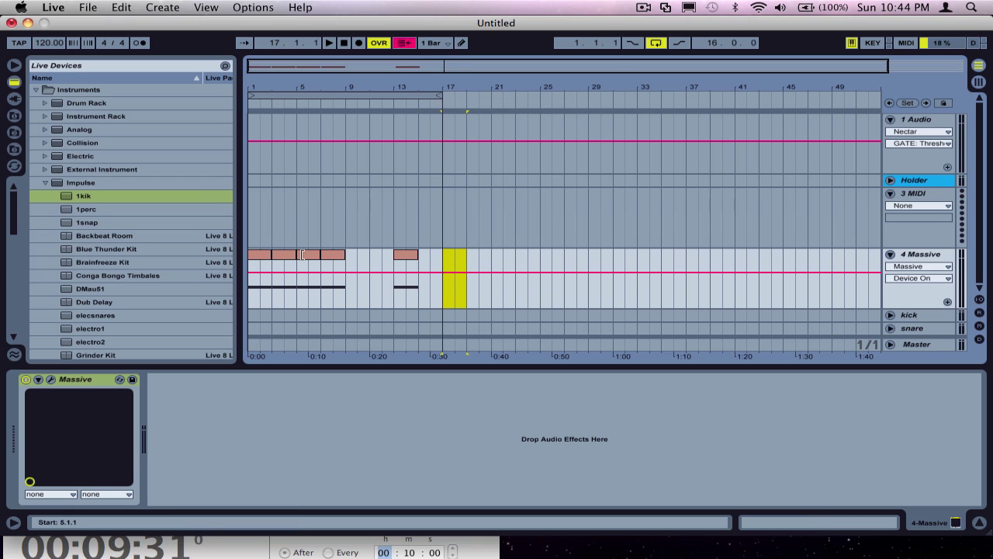
- Delete the two-bar Massive clips at bars 5 and 3
click(301, 253)
key(Delete)
click(292, 257)
click(249, 255)
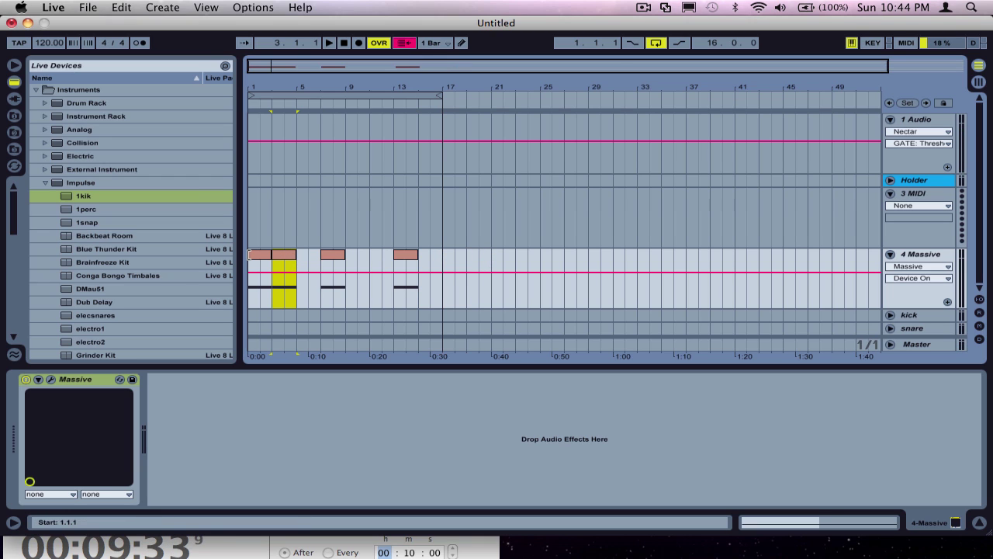
- Open the bar 1 Massive clip in a shorter clip view and set its envelope to Massive's MACRO 2 parameter
double_click(253, 254)
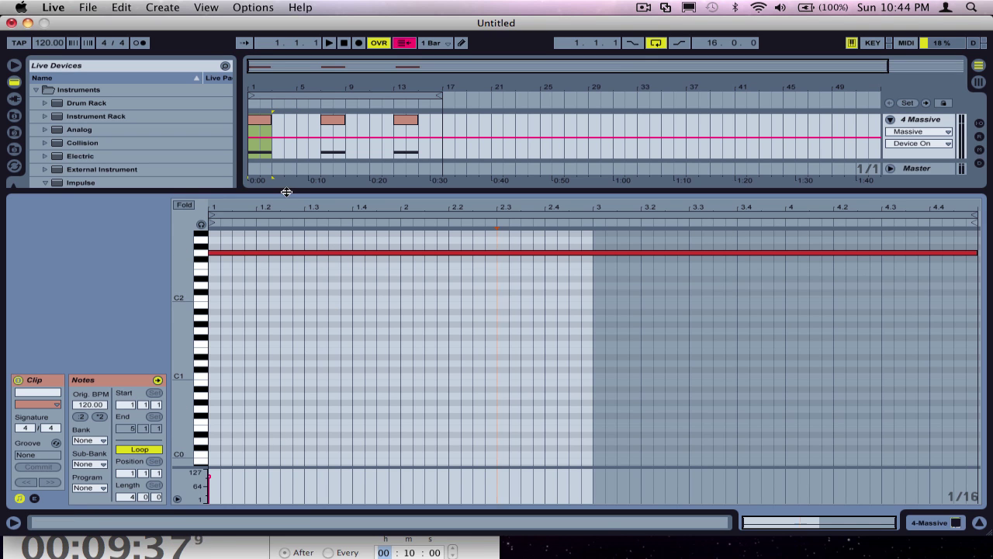
drag(288, 192, 266, 293)
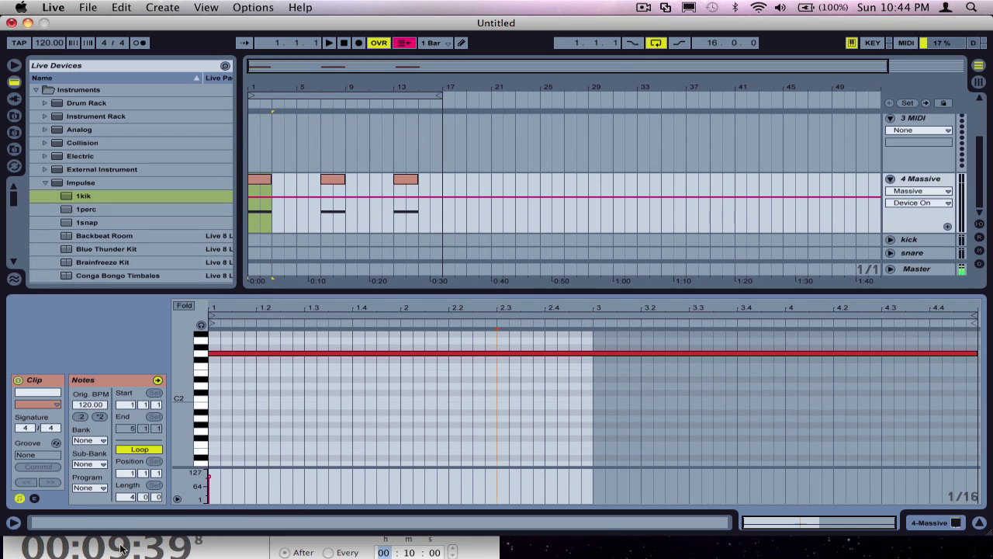
click(35, 498)
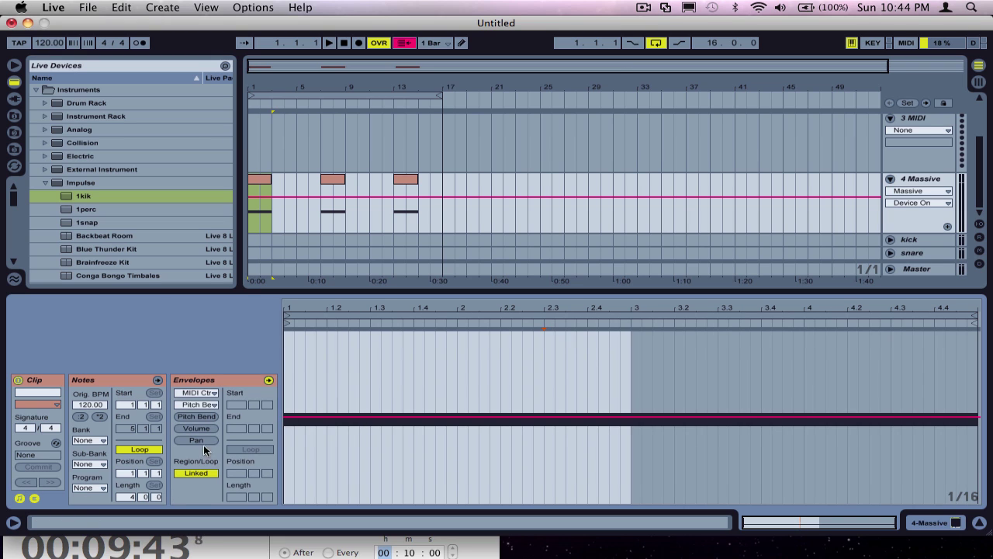
click(200, 392)
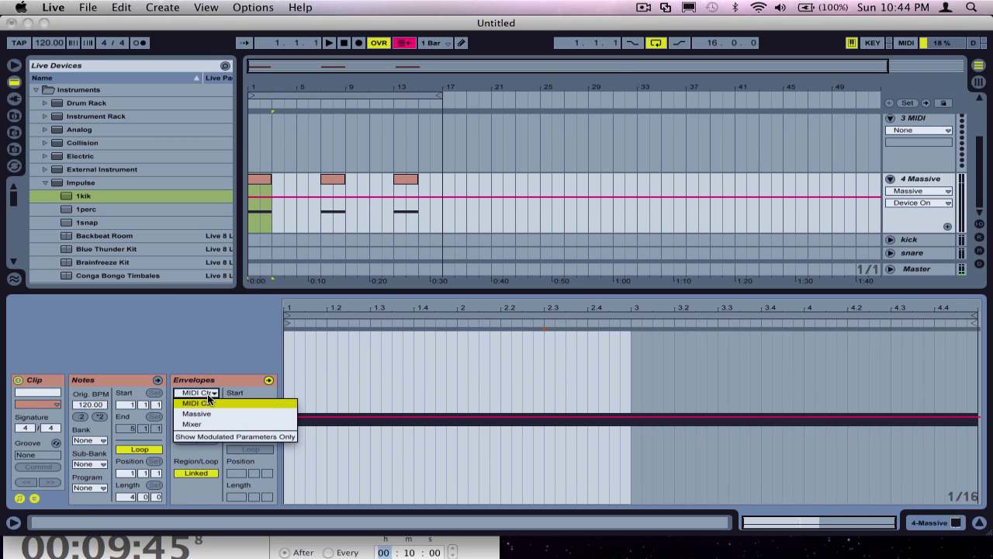
click(199, 412)
click(198, 404)
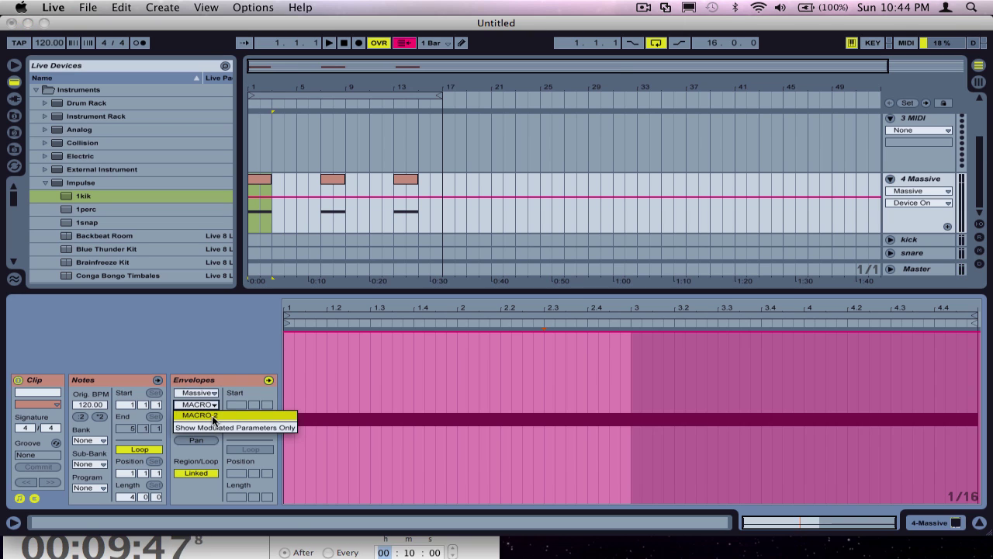
click(211, 415)
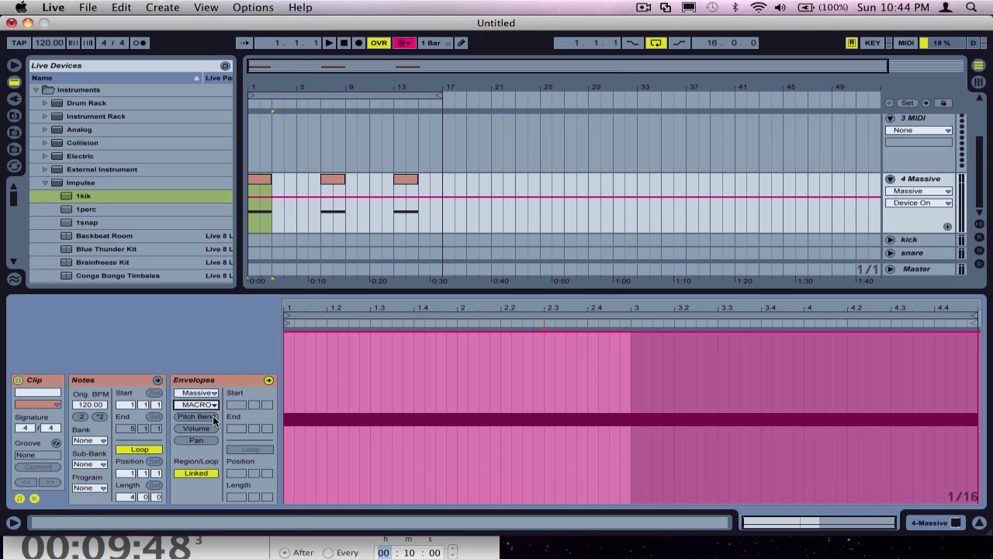
- Configure the Massive device to expose the ratio denominators of LFO 5 and LFO 7 as automatable parameters, then close the editor
click(920, 183)
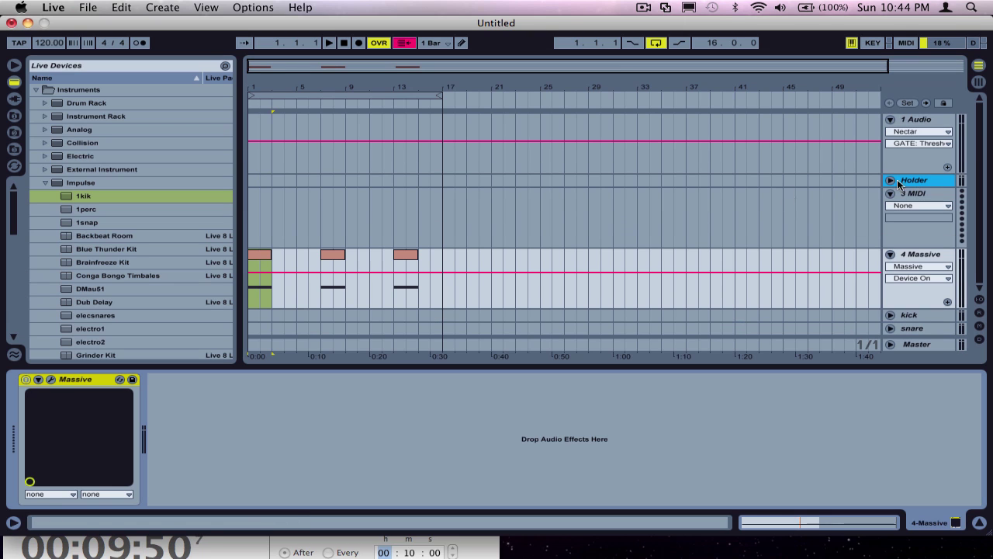
click(38, 380)
click(155, 381)
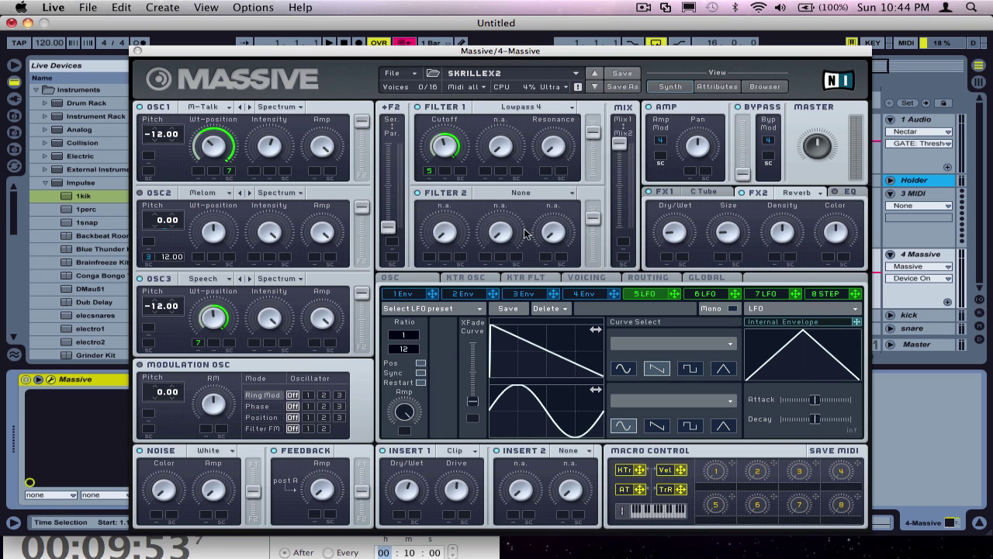
click(405, 352)
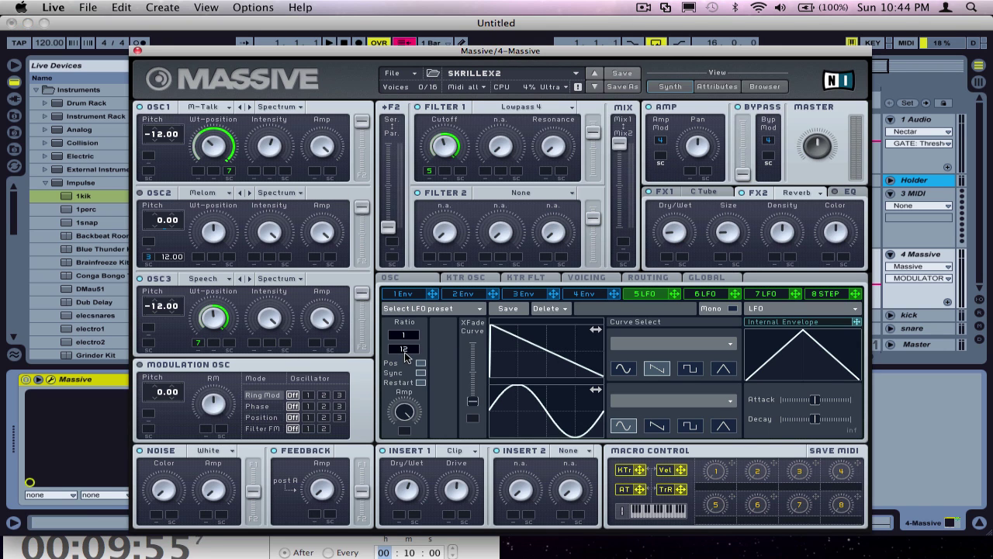
click(767, 294)
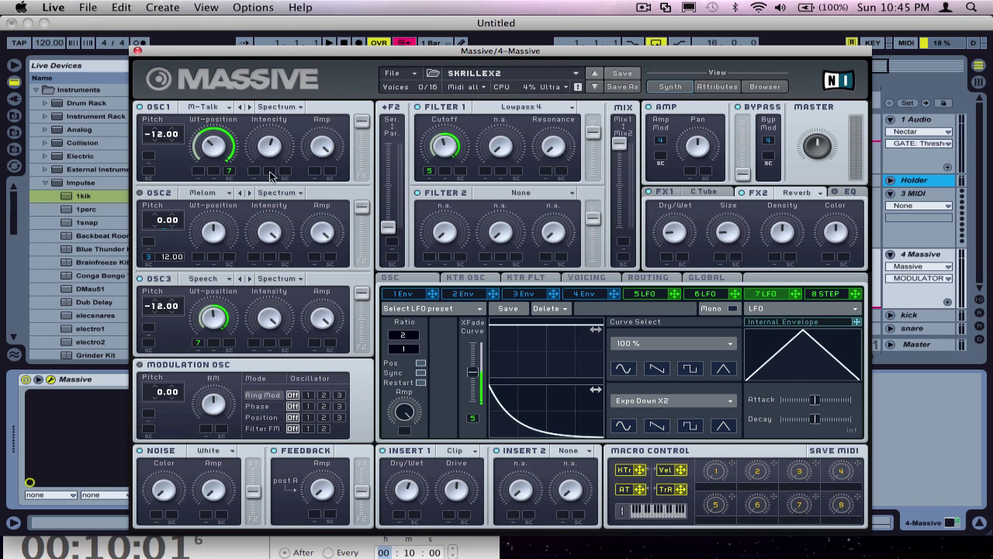
click(137, 50)
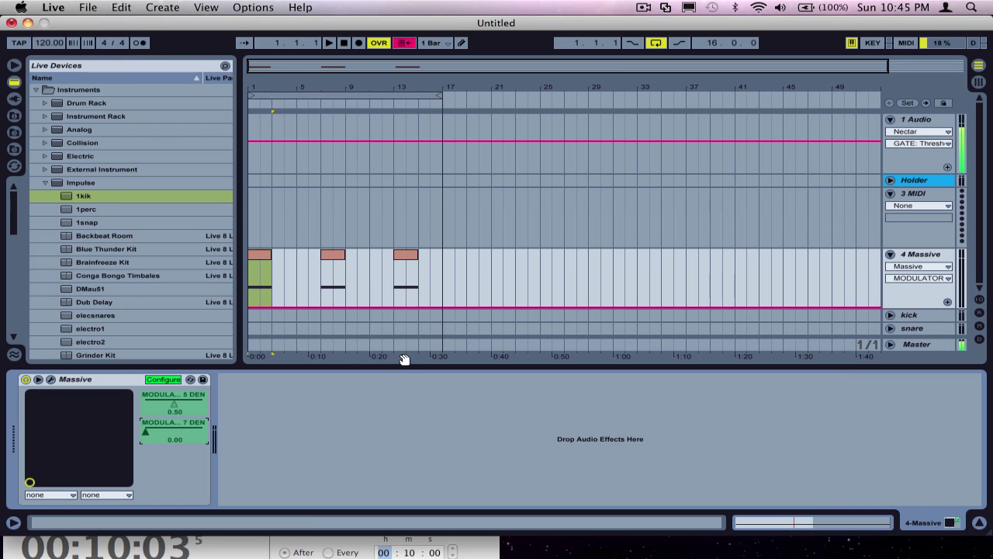
click(565, 303)
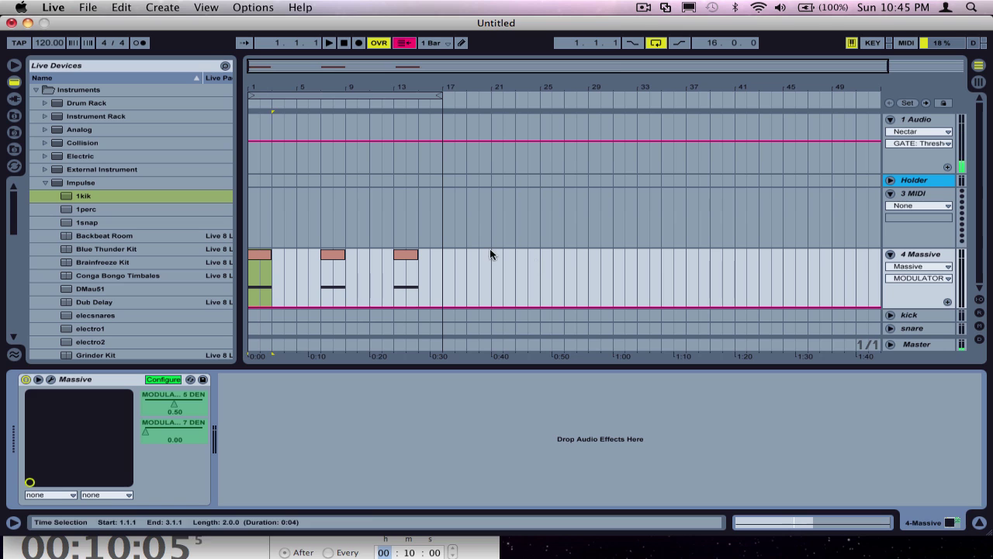
- Reopen the bar 1 Massive clip and choose Massive's modulator denominator as its envelope parameter
click(260, 252)
double_click(259, 252)
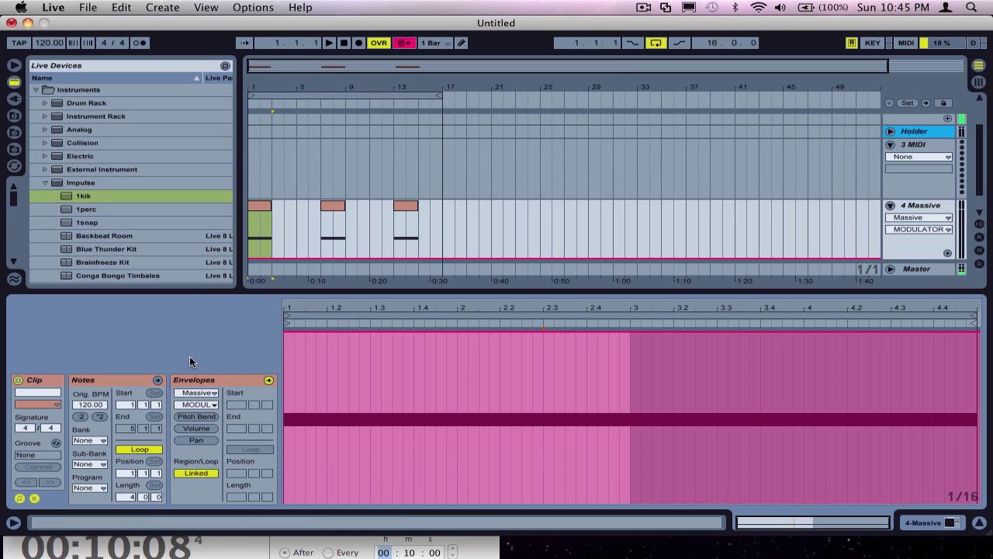
click(208, 405)
click(216, 415)
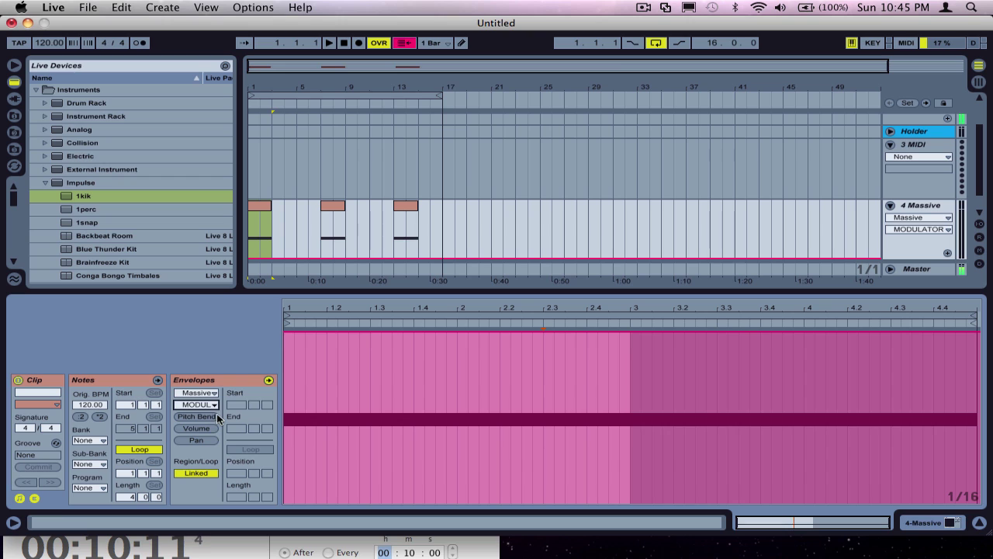
- Lower the Massive modulator denominator envelope of the bar 7 clip to about three quarters of its height
click(326, 205)
double_click(327, 206)
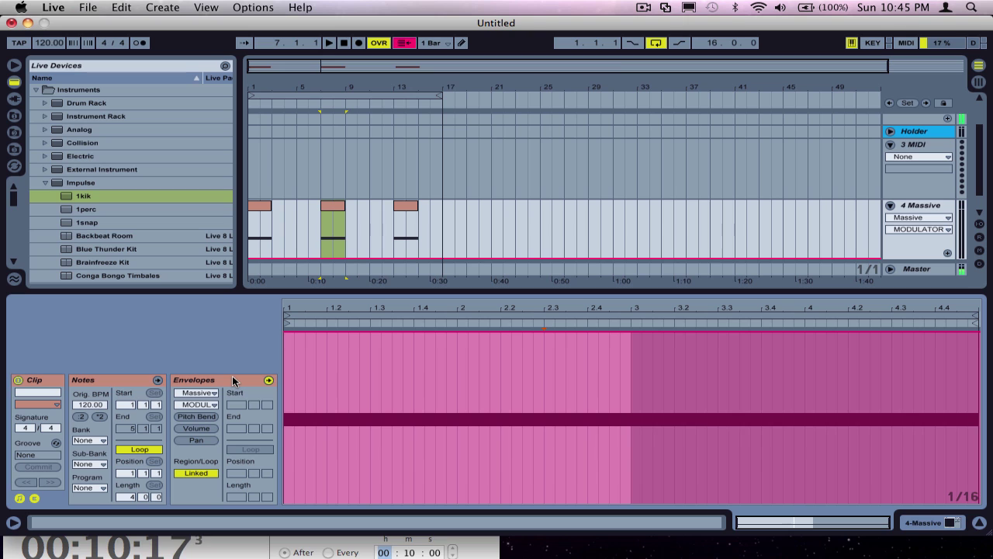
click(330, 200)
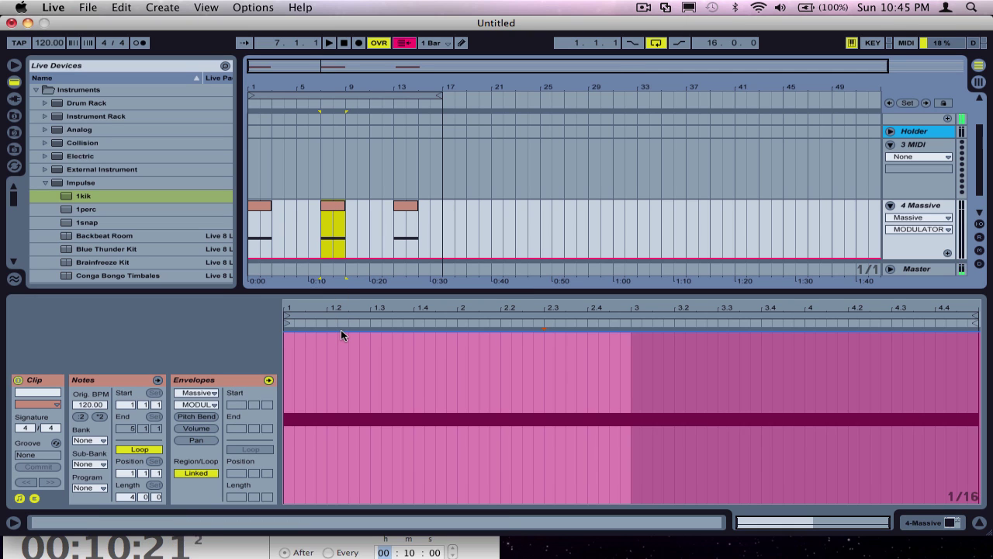
drag(340, 330, 341, 373)
- Lower the Massive modulator denominator envelope of the bar 13 clip to slightly above the middle
click(331, 213)
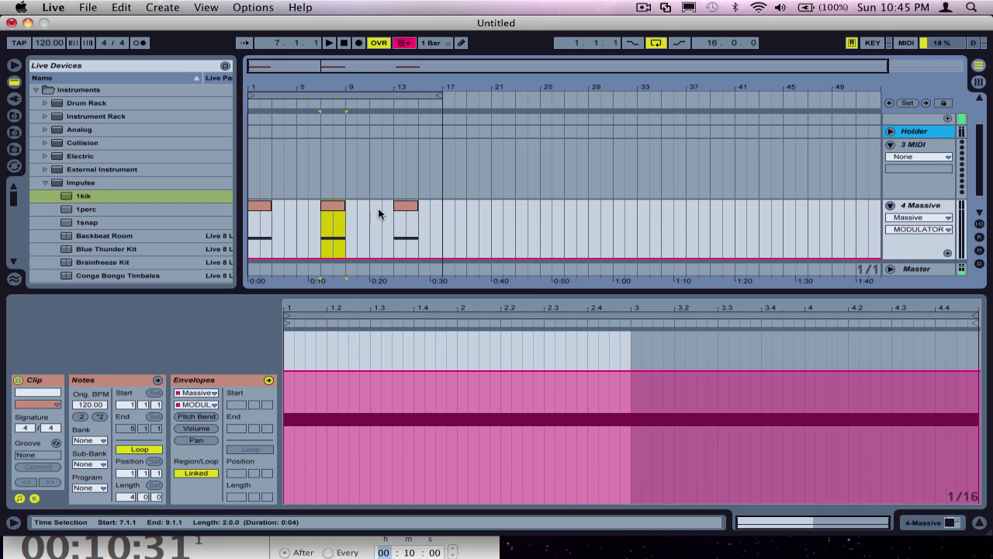
click(406, 211)
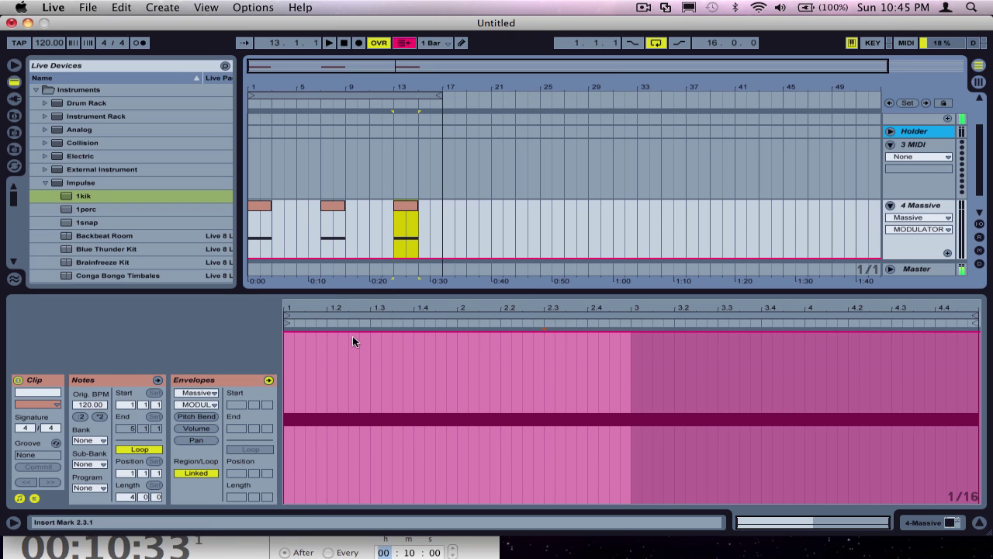
drag(354, 330, 340, 404)
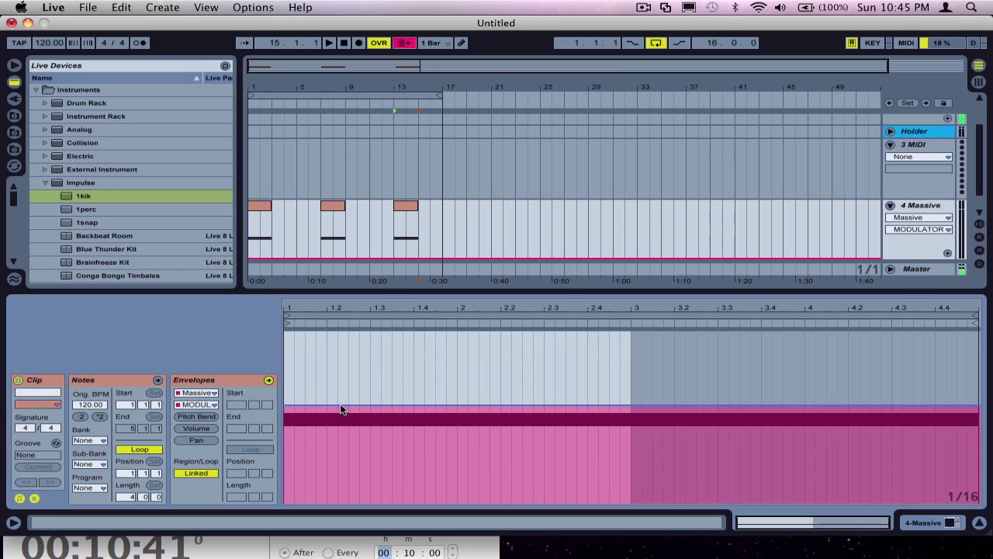
- Switch the tracks back to Arrangement playback with MIDI overdub off, and play from bar 1
click(345, 44)
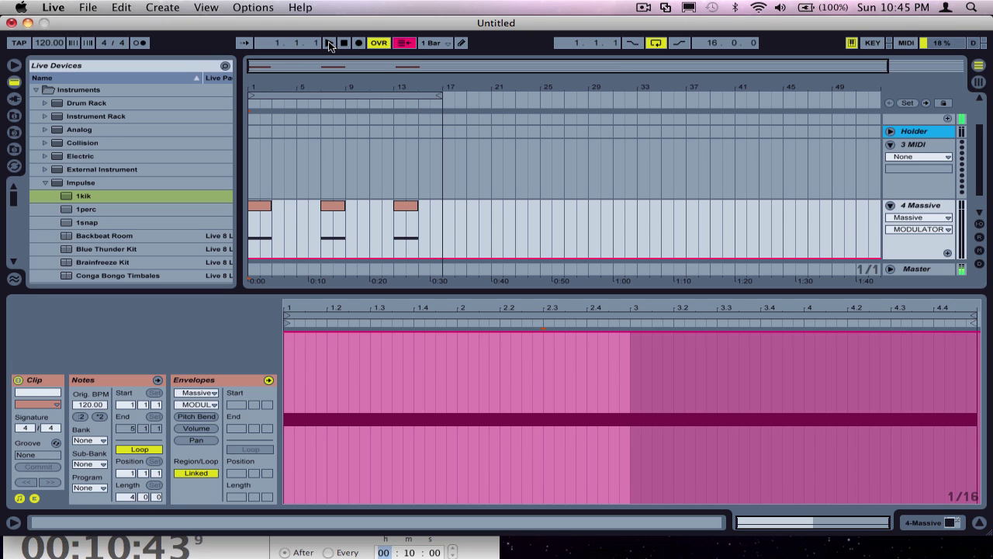
click(329, 44)
click(409, 44)
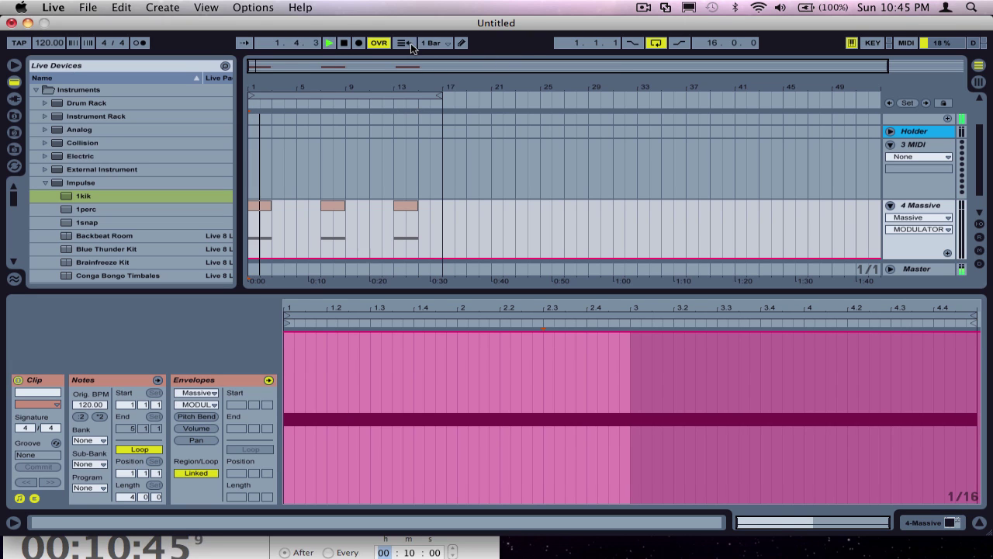
key(space)
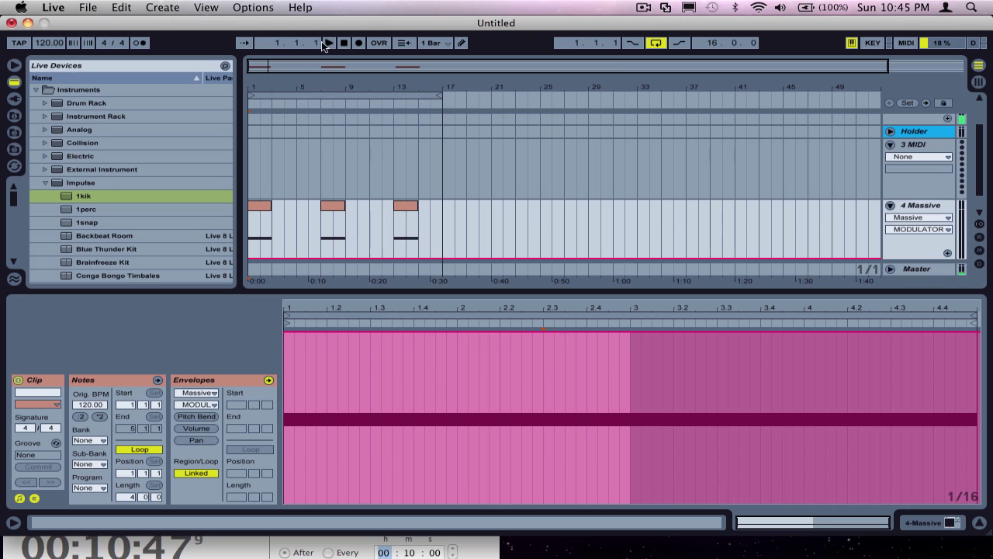
click(329, 44)
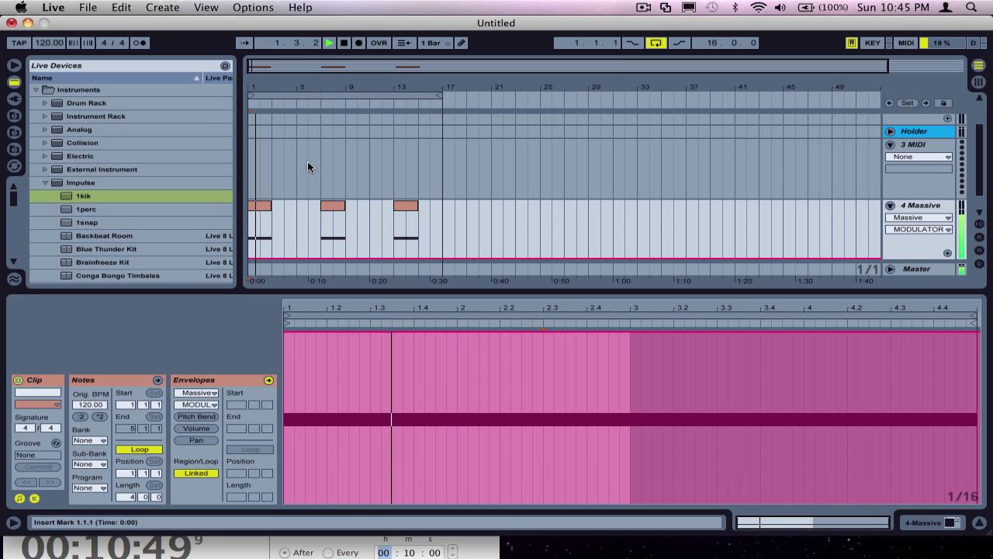
- Play the arrangement from bar 7, jump playback to just before the bar 13 clip, and stop
click(321, 106)
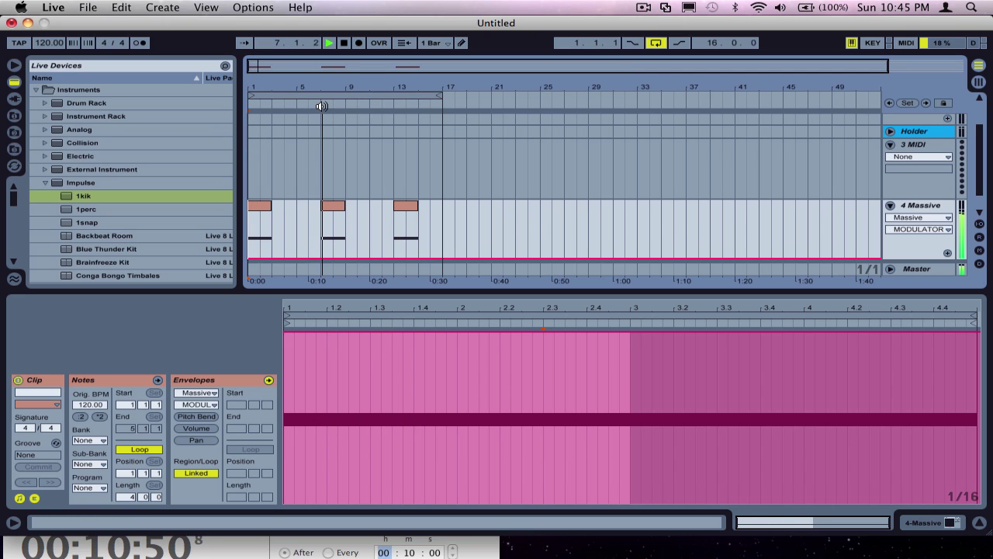
click(389, 106)
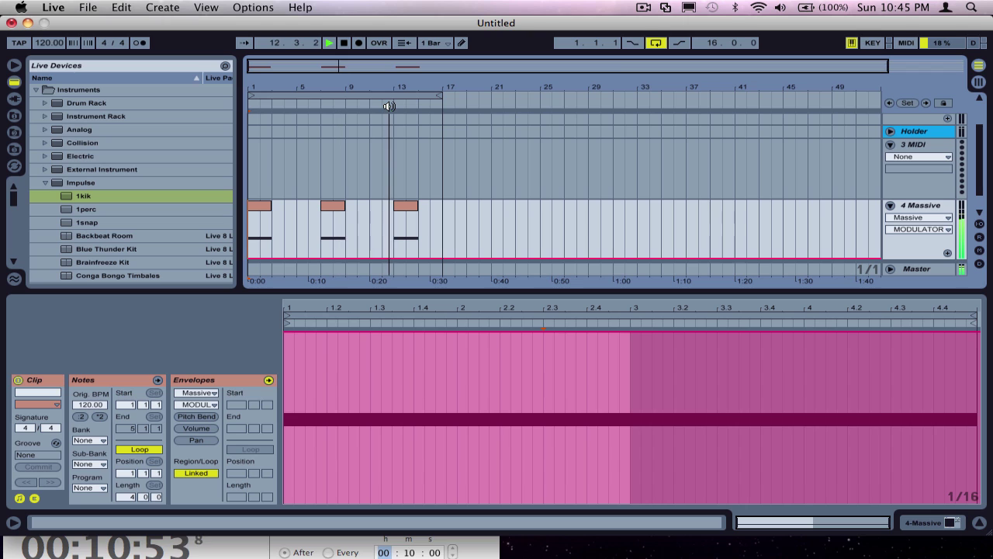
click(344, 42)
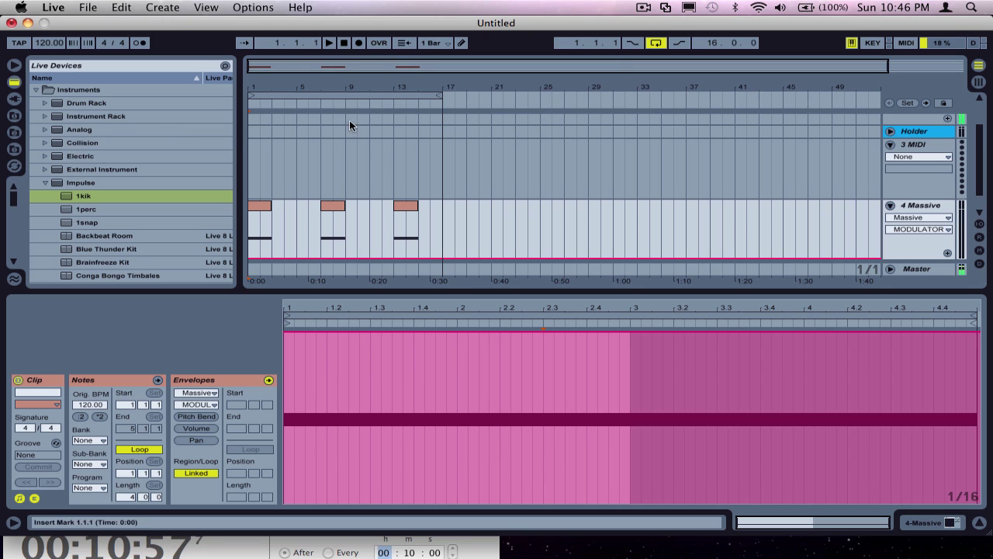
- Shorten the Massive track's clips at bars 1, 7 and 13 to one bar each
drag(412, 203, 261, 204)
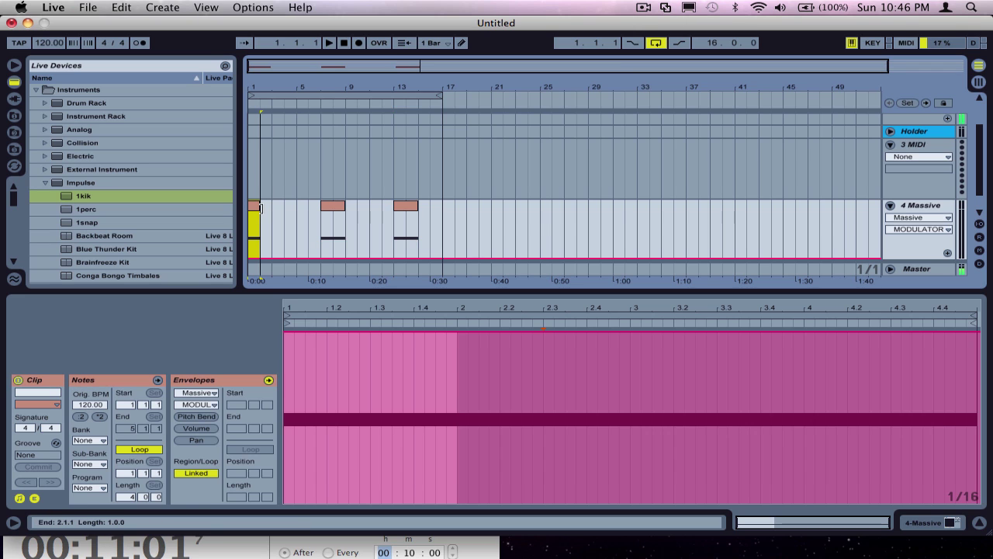
drag(340, 204, 334, 205)
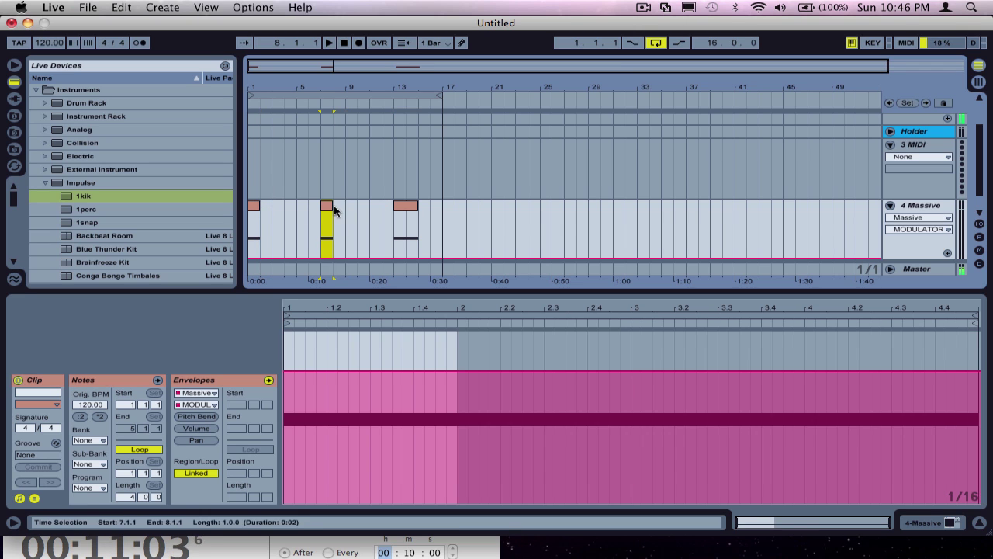
drag(414, 207, 405, 207)
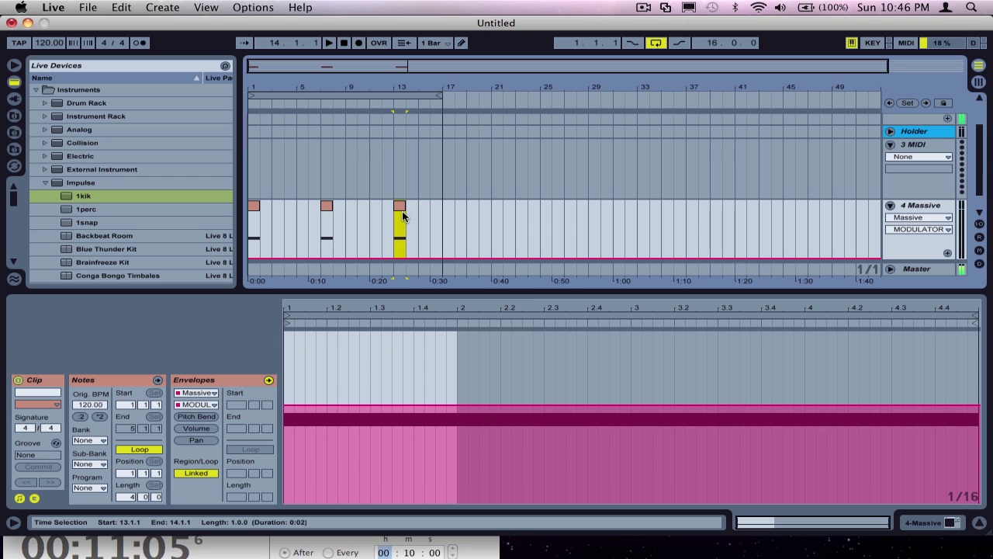
click(290, 234)
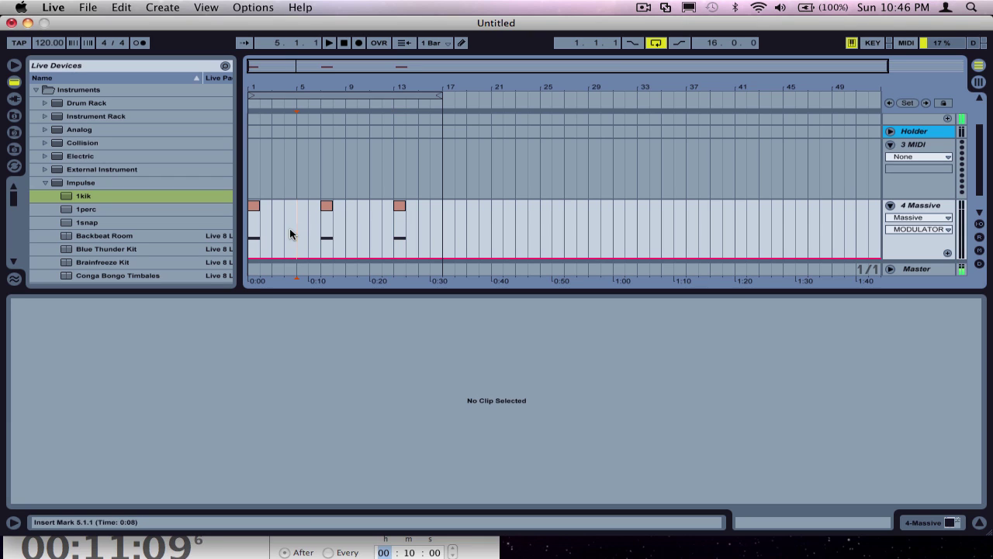
- Copy the one-bar Massive clip from bar 1 to bars 3 and 5
click(255, 208)
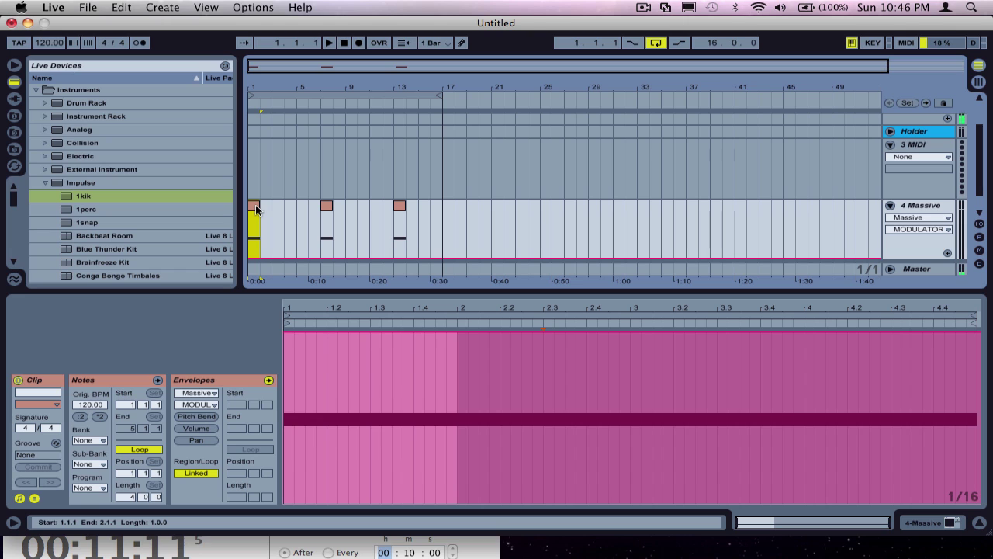
right_click(257, 209)
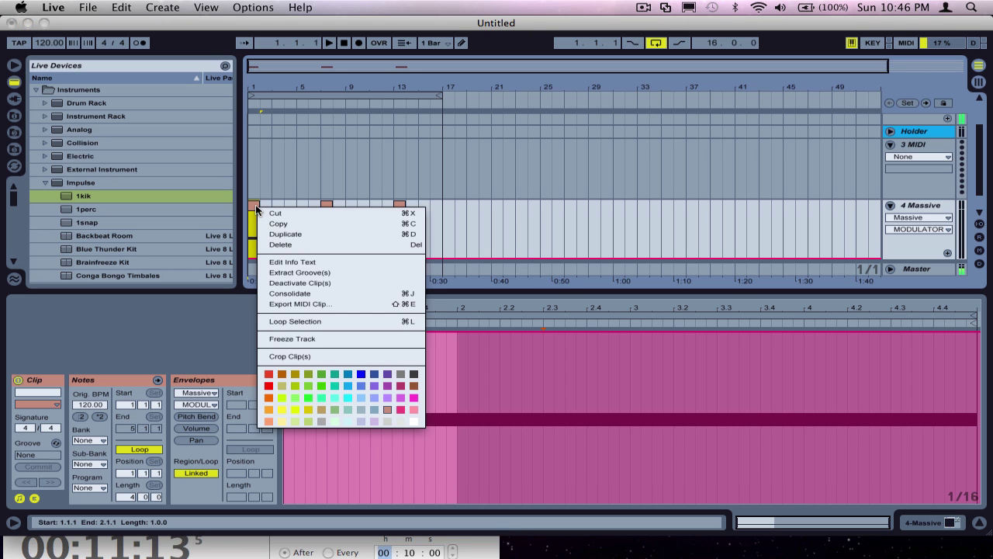
click(255, 208)
drag(253, 208, 305, 214)
- Open the bar 3 Massive clip and choose MODULATOR 7 DEN as its envelope parameter
double_click(280, 207)
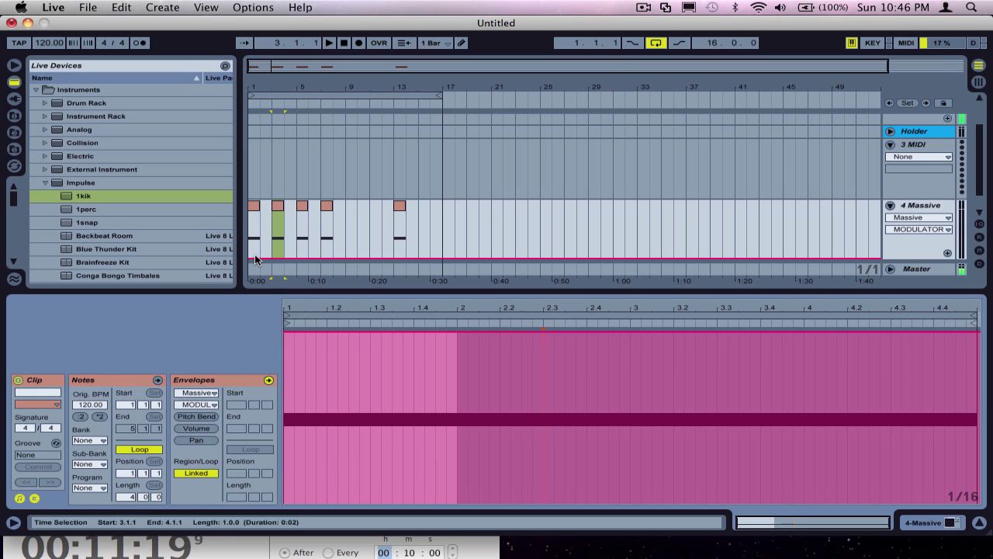
click(215, 403)
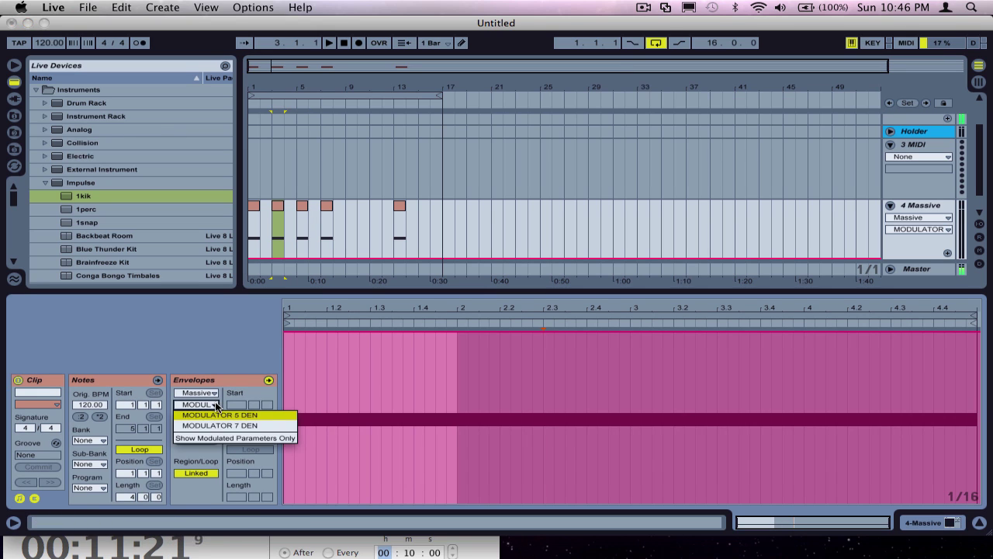
click(221, 425)
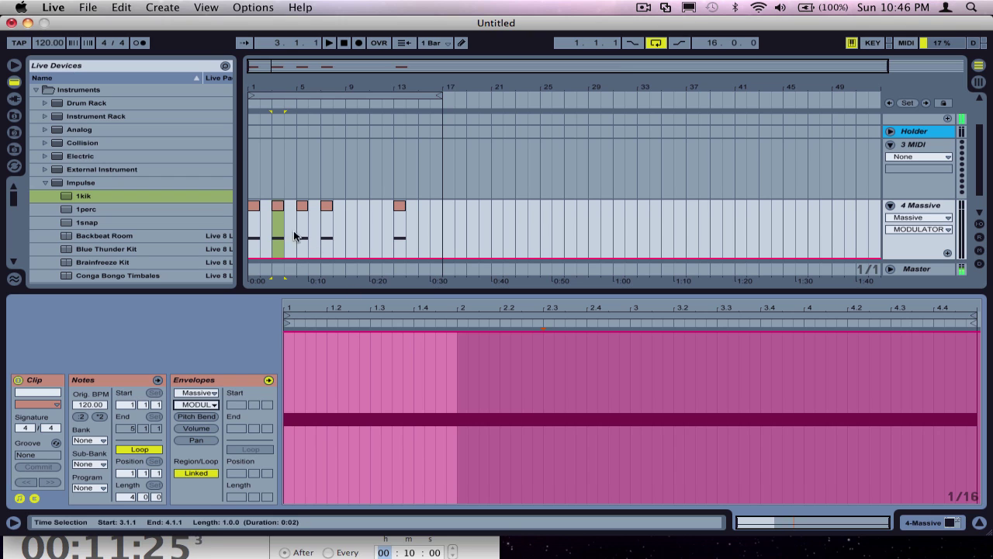
mouse_move(312, 330)
mouse_down()
mouse_move(312, 371)
mouse_move(312, 333)
mouse_up()
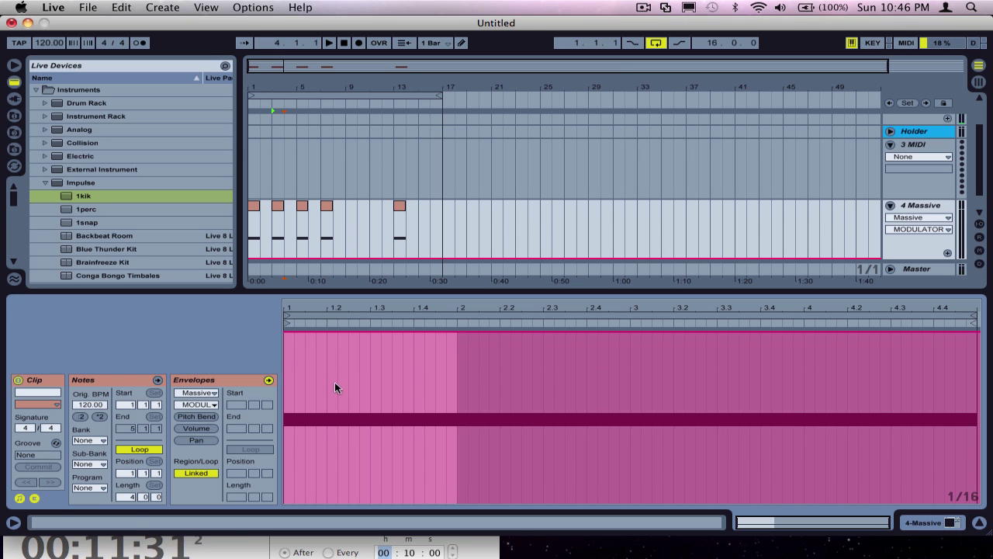
- Open the Massive plug-in, set the 7 LFO ratio's denominator to 8, and close the plug-in window
click(922, 206)
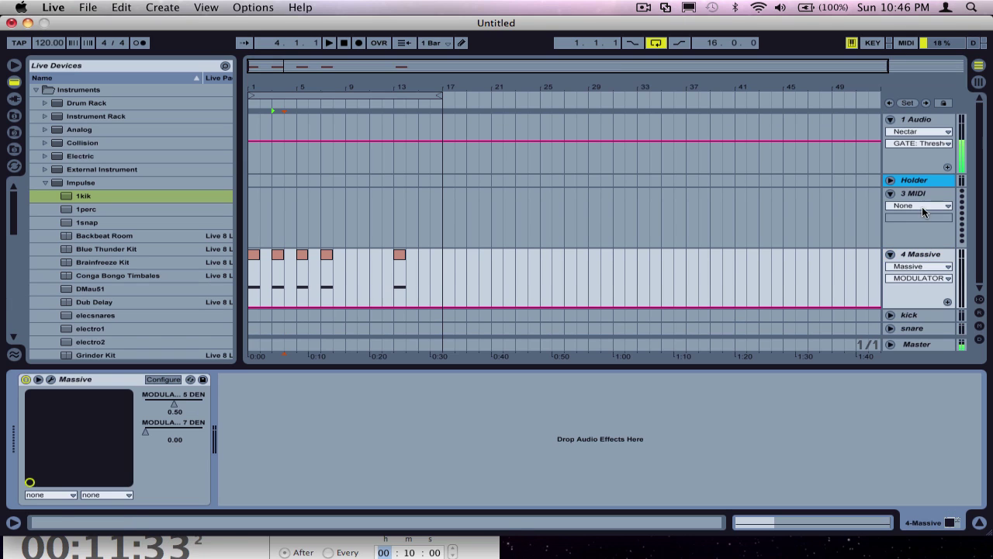
click(51, 380)
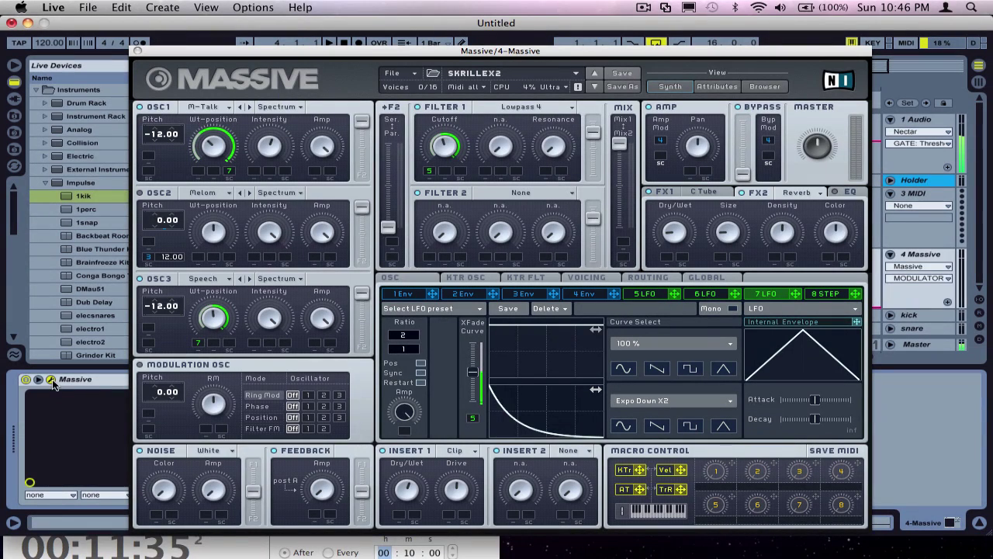
drag(417, 351, 409, 340)
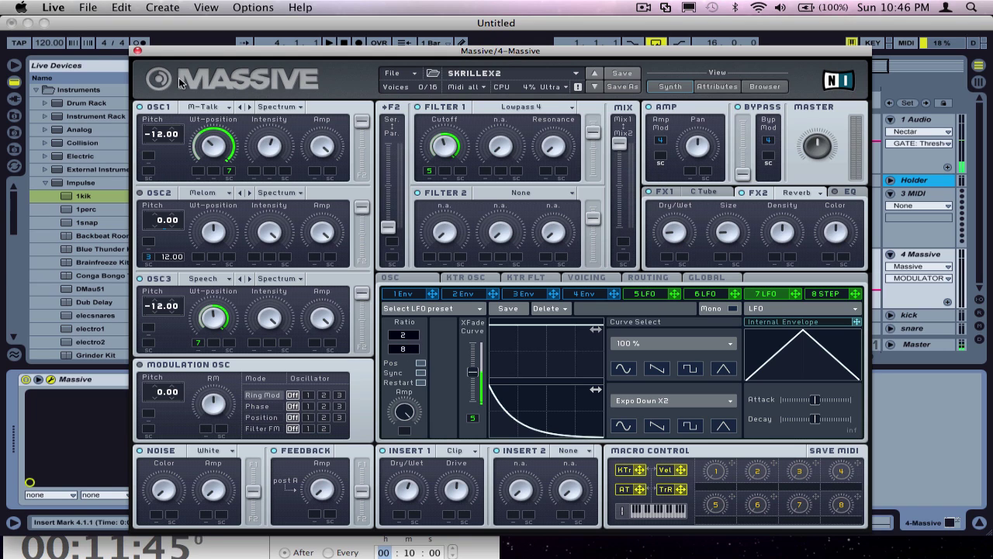
click(138, 52)
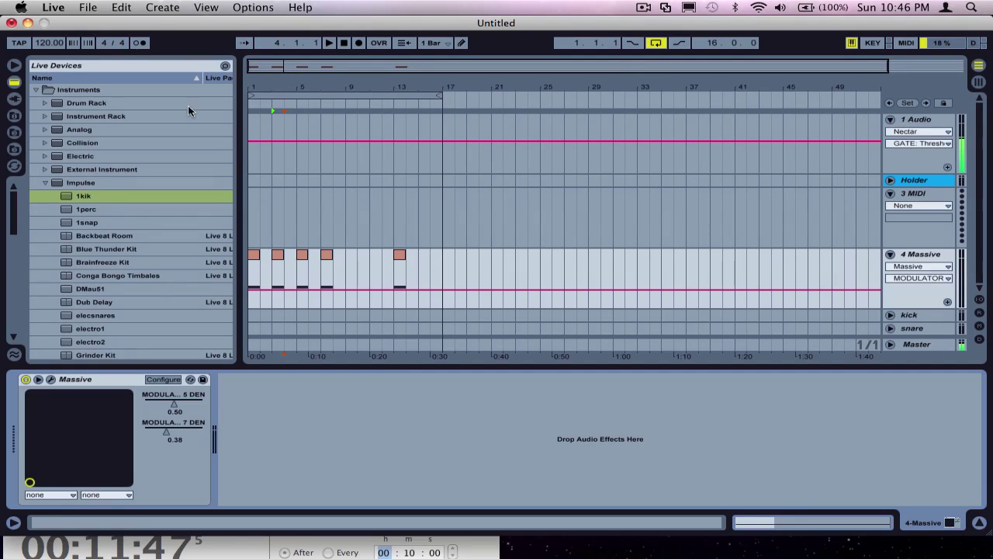
- Lower the MODULATOR 7 DEN envelope of the bar 3 clip to 63.3% and that of the bar 5 clip to the minimum
click(278, 255)
double_click(253, 256)
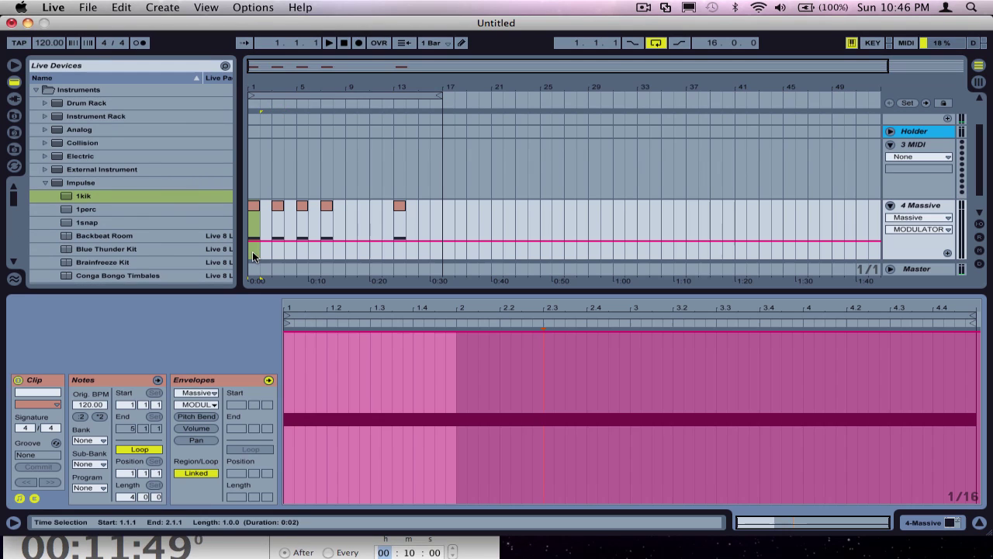
click(278, 210)
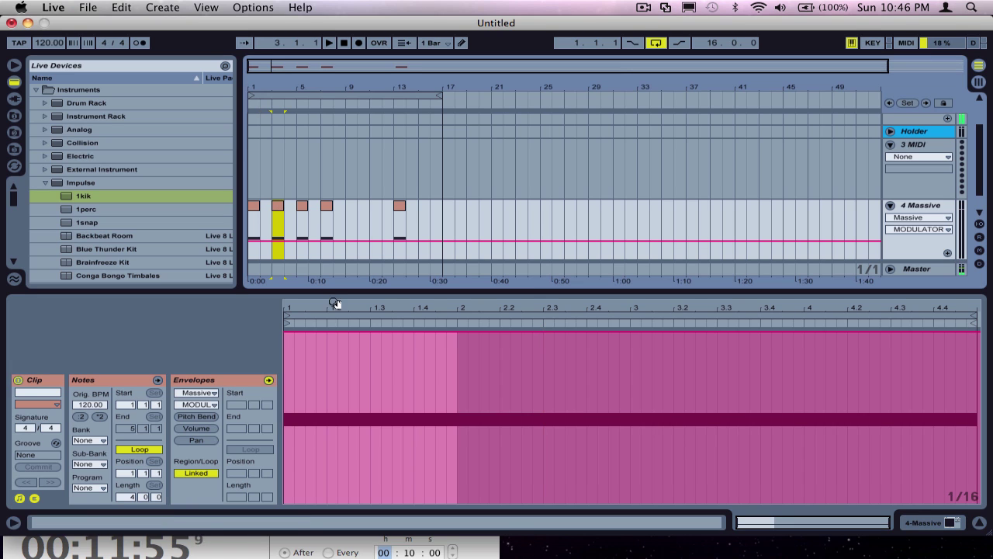
drag(333, 331, 332, 394)
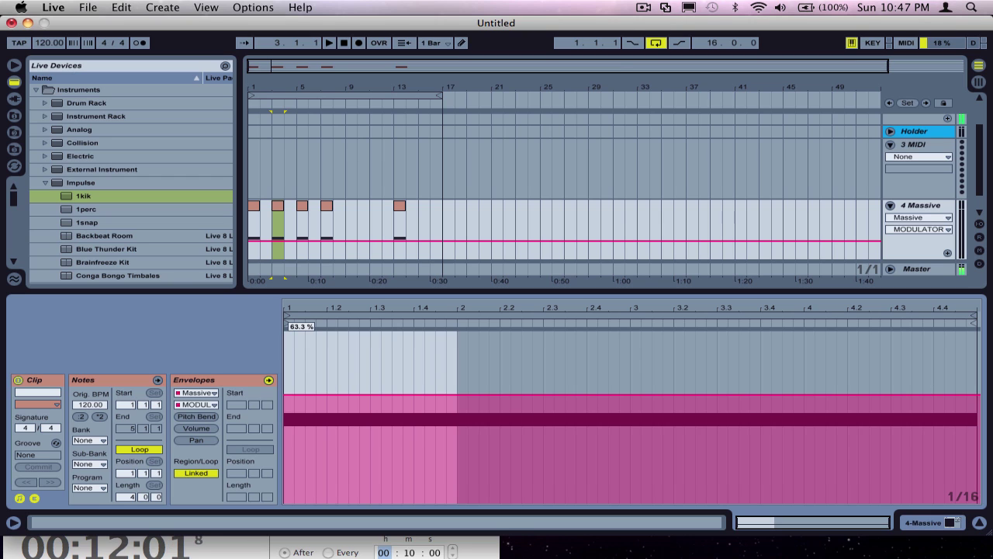
click(303, 208)
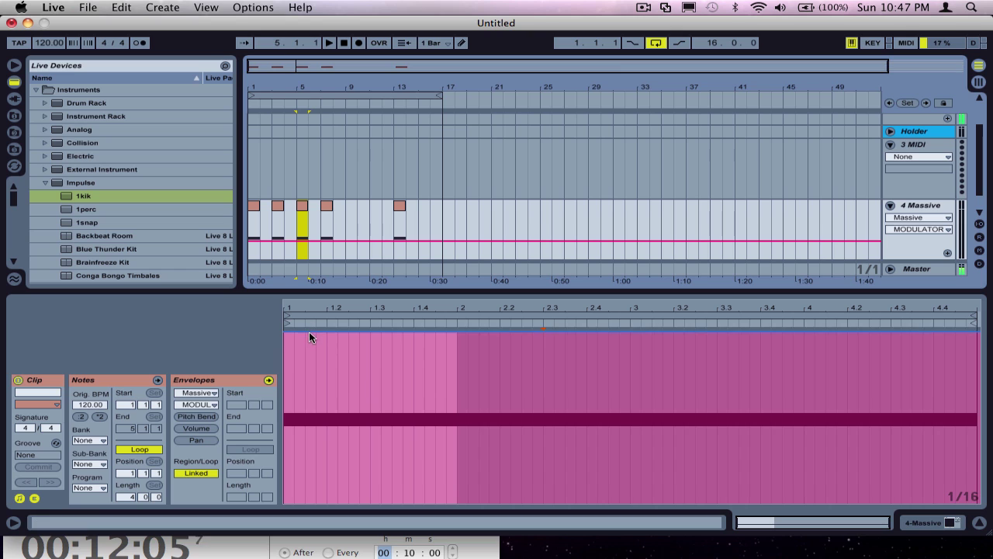
drag(309, 332, 284, 503)
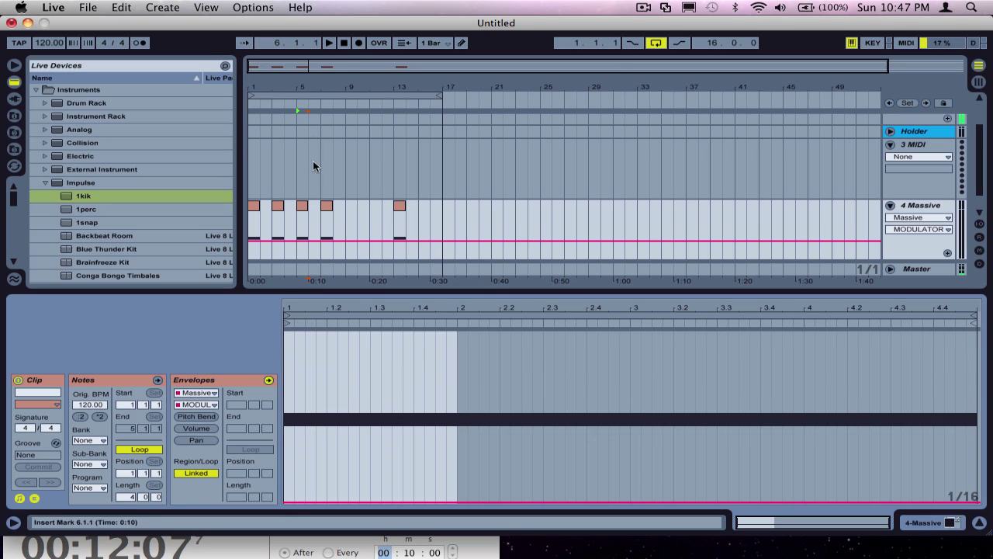
- Play the arrangement to hear the clips at bars 1, 3 and 5, reopen the bar 3 clip, and stop
click(329, 44)
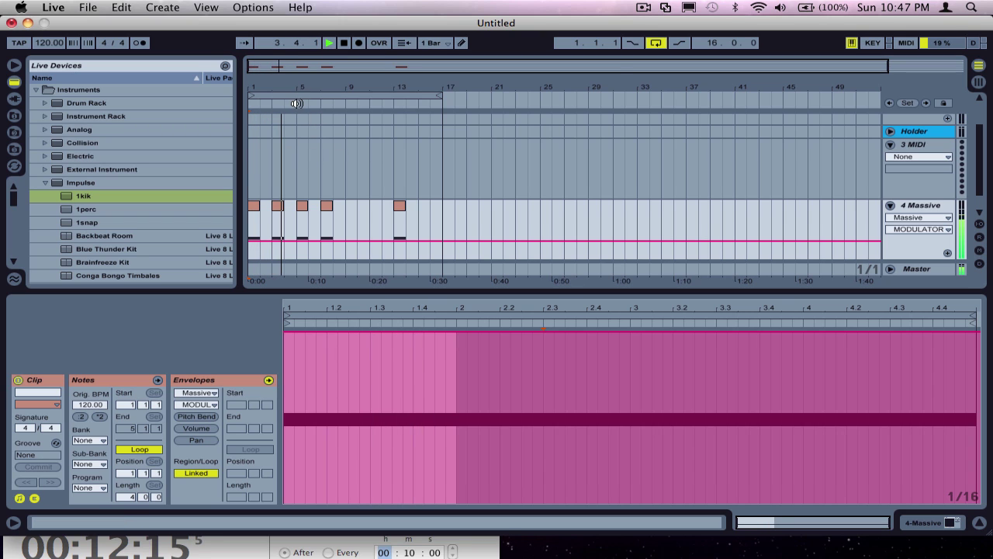
click(293, 104)
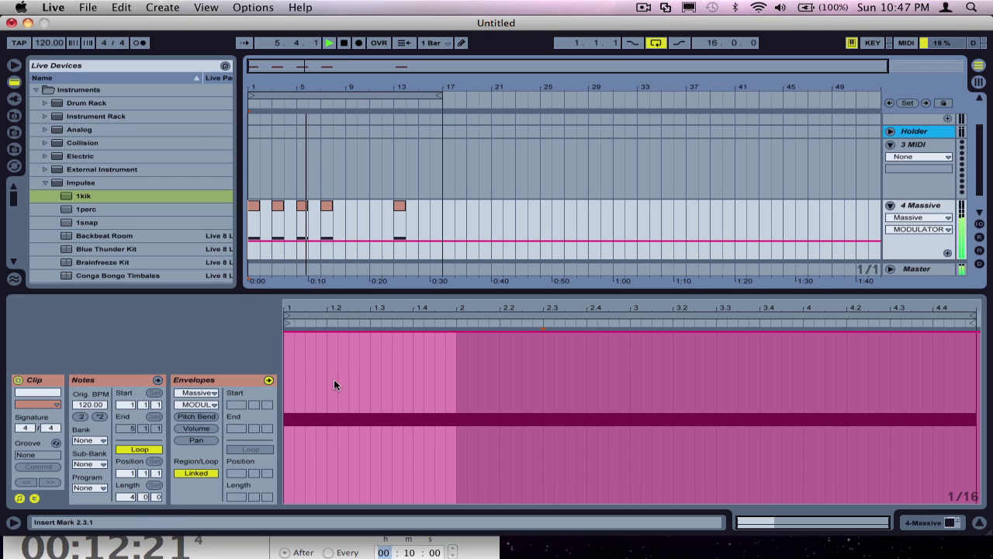
click(276, 240)
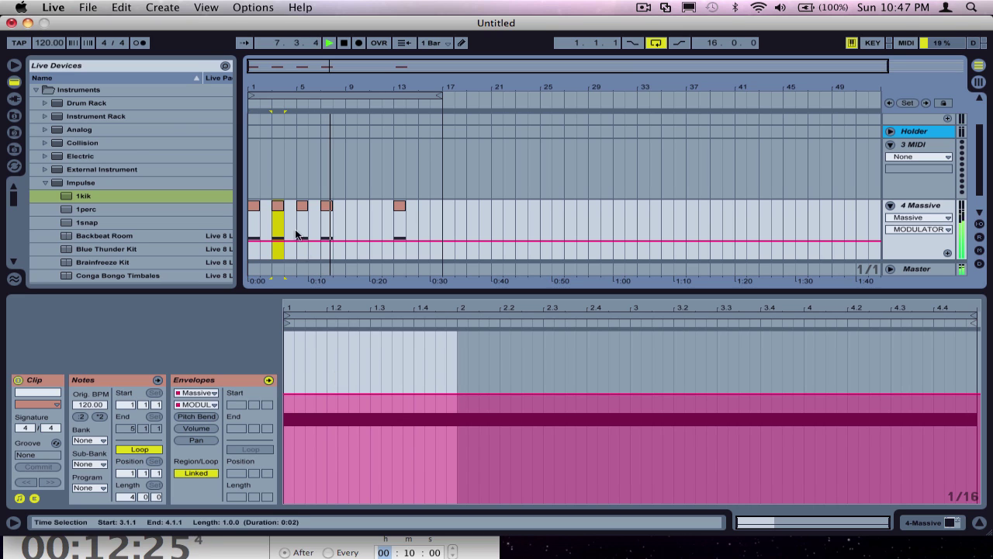
click(344, 43)
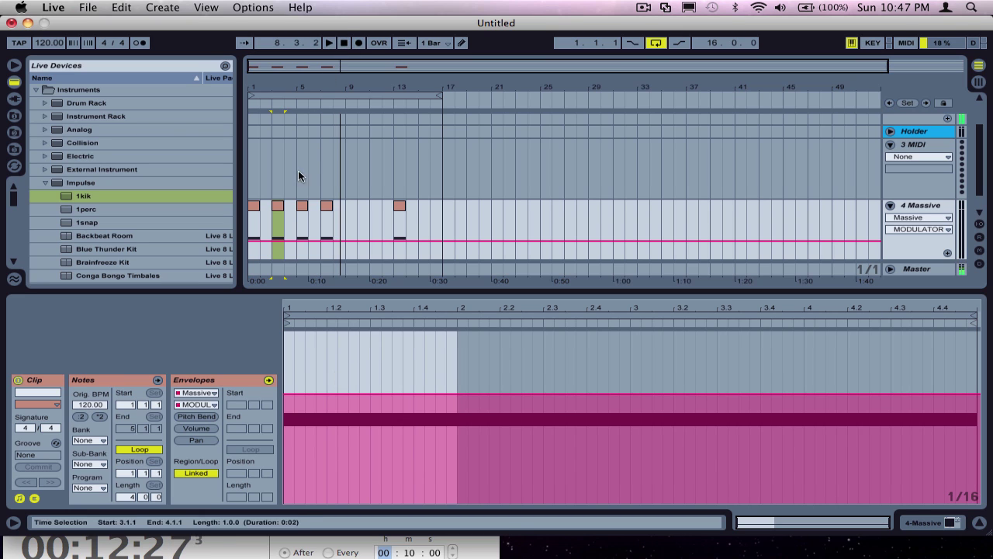
- Show the MODULATOR 5 DEN envelope of the bar 7 clip
click(305, 206)
click(326, 206)
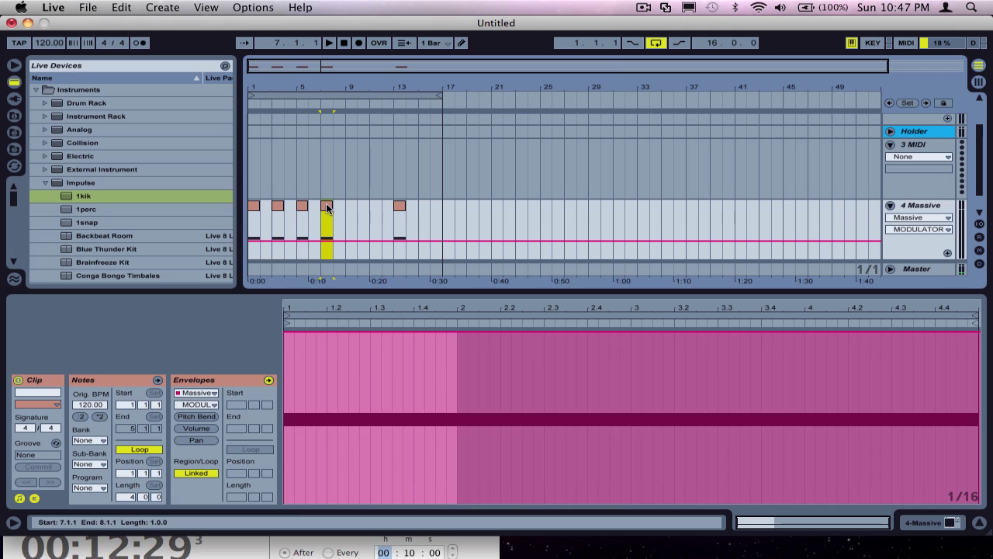
click(200, 407)
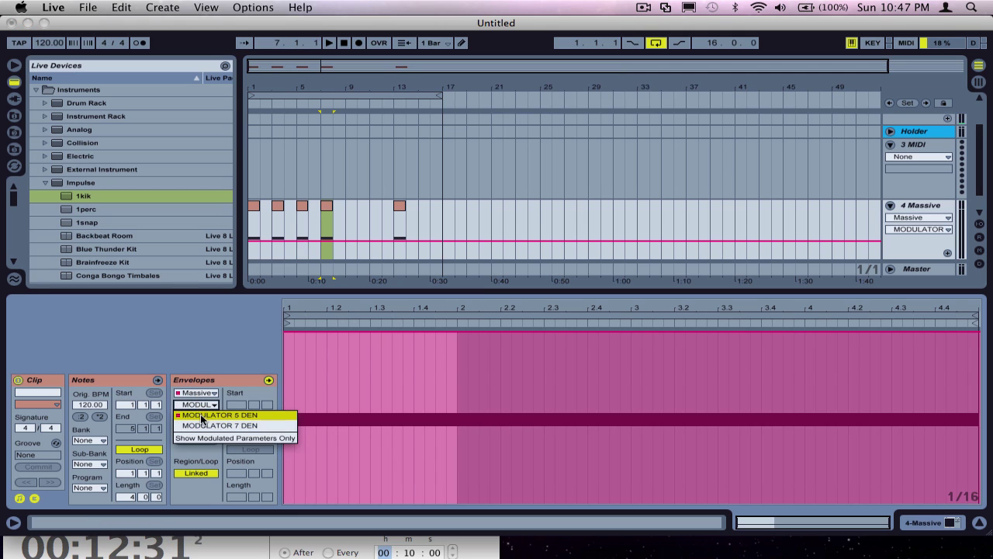
click(201, 419)
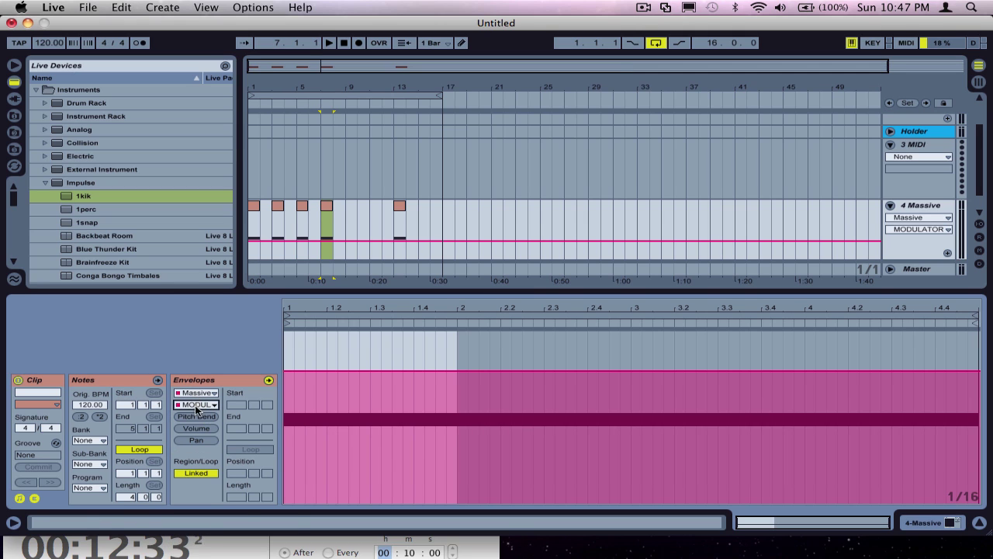
- Return to the bar 3 clip and lower its MODULATOR 7 DEN envelope to 49.4%
click(278, 208)
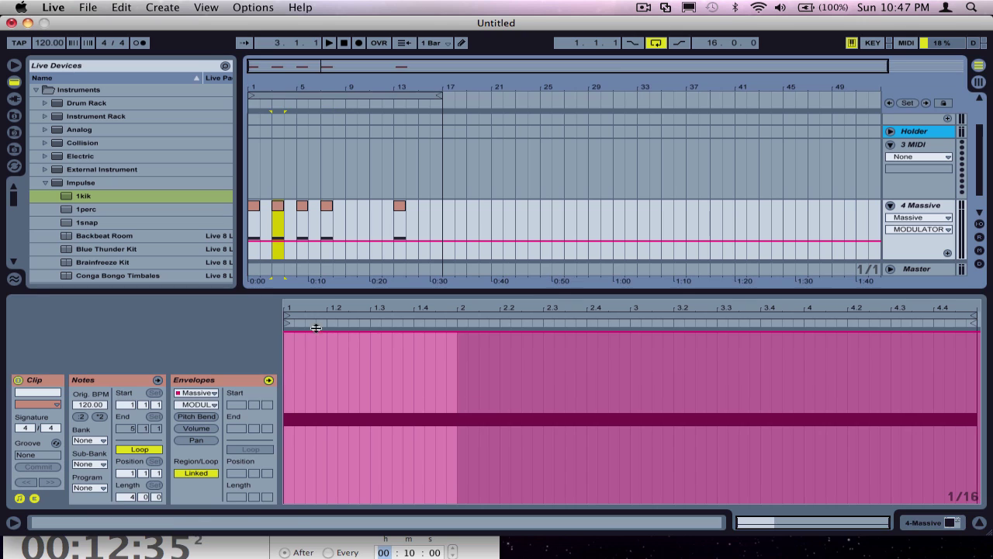
click(204, 409)
click(205, 417)
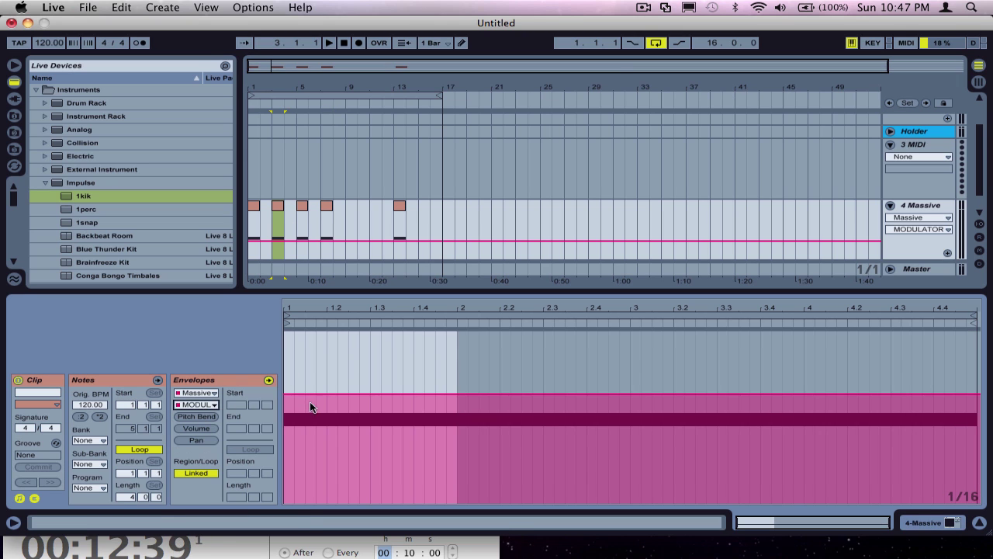
drag(312, 392, 313, 411)
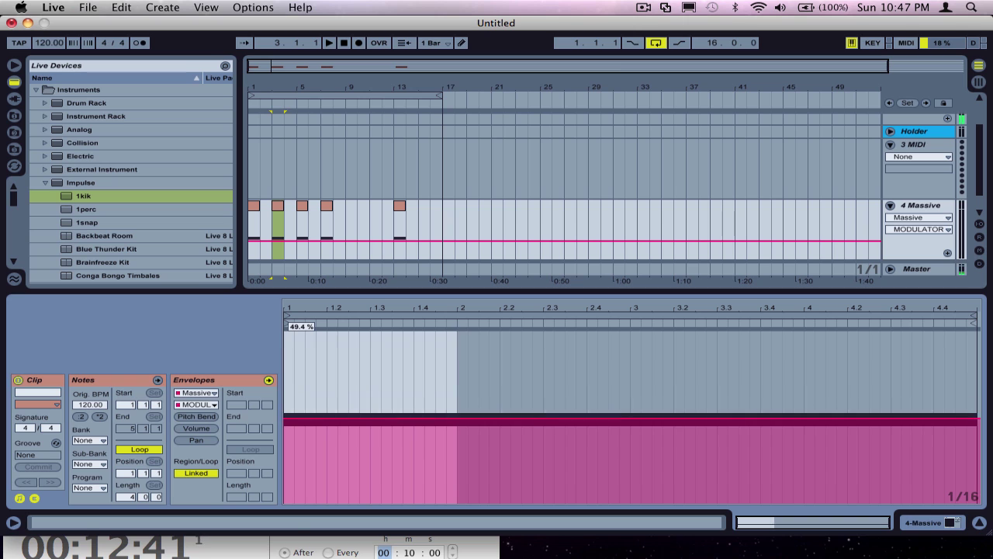
- Play from bar 3, reset the bar 3 clip's MODULATOR 7 DEN envelope to full height, and replay from bar 3
click(271, 103)
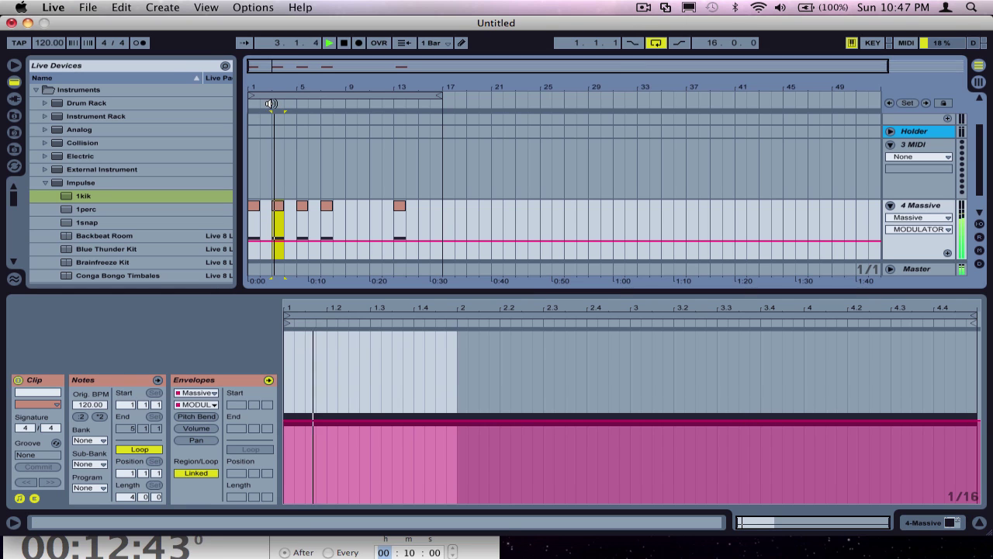
click(325, 422)
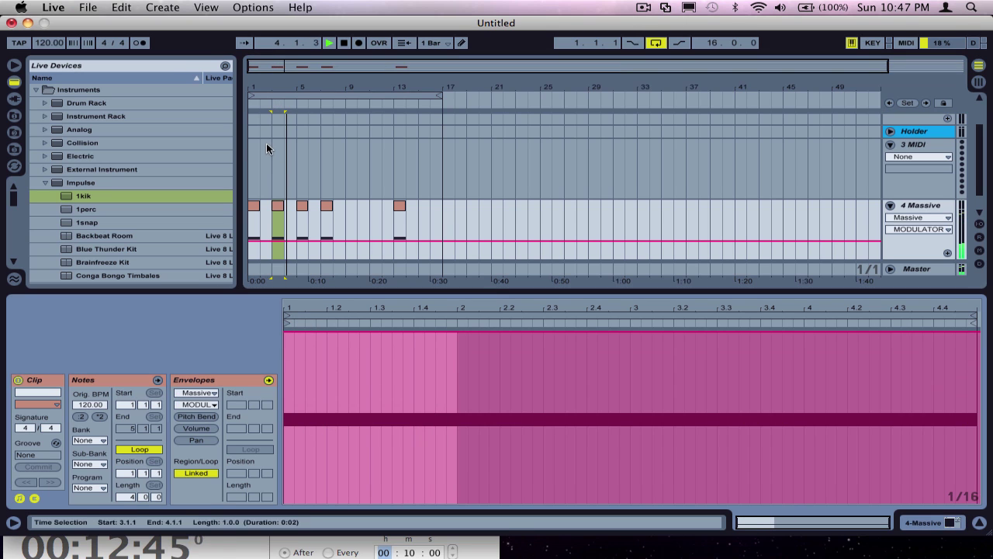
click(273, 103)
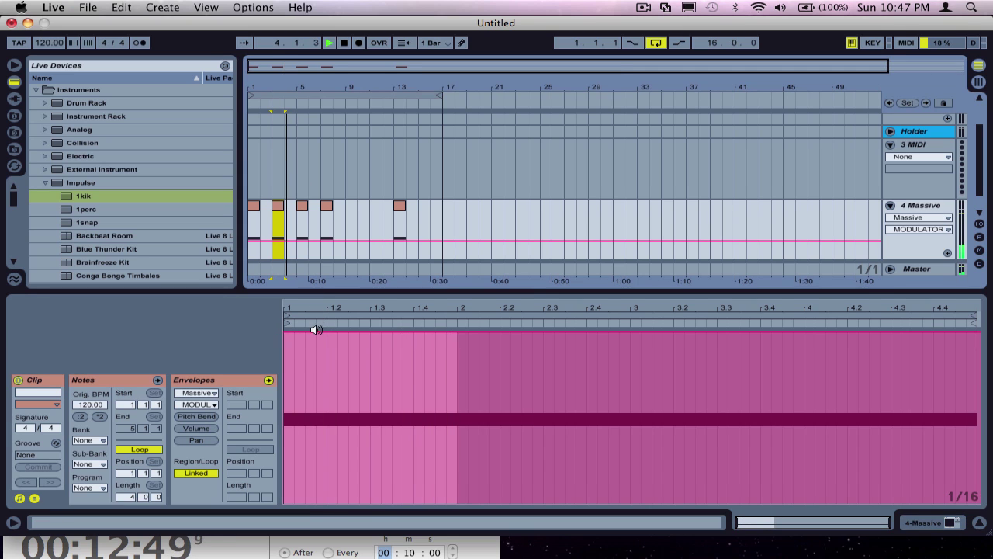
- Lower the bar 3 clip's MODULATOR 7 DEN envelope to about one fifth of full height, and replay from bar 3
drag(314, 332, 284, 471)
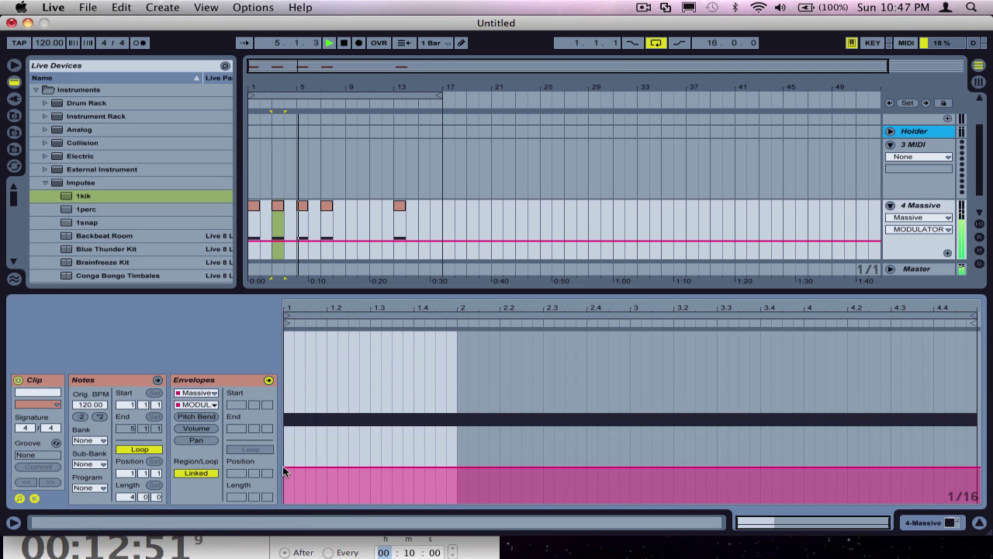
click(268, 101)
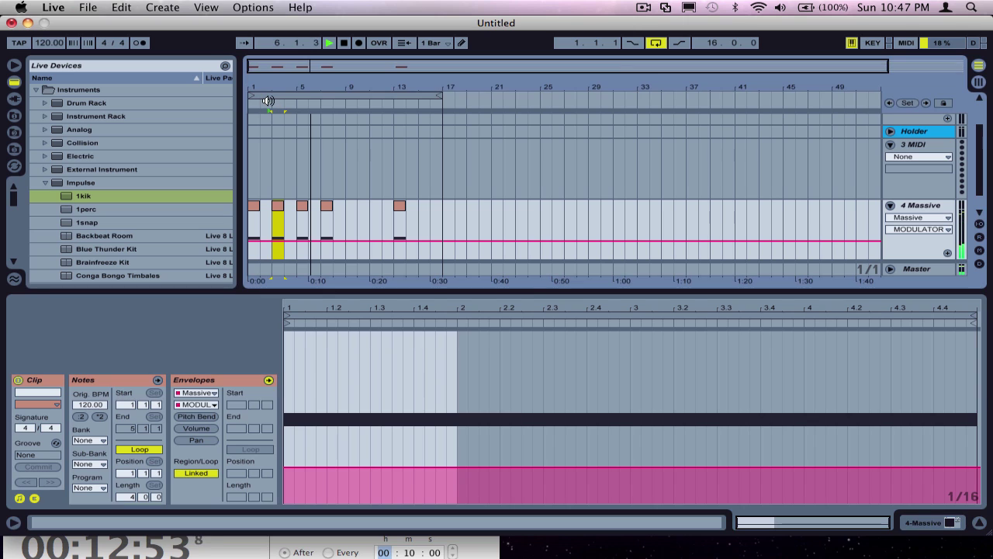
click(267, 101)
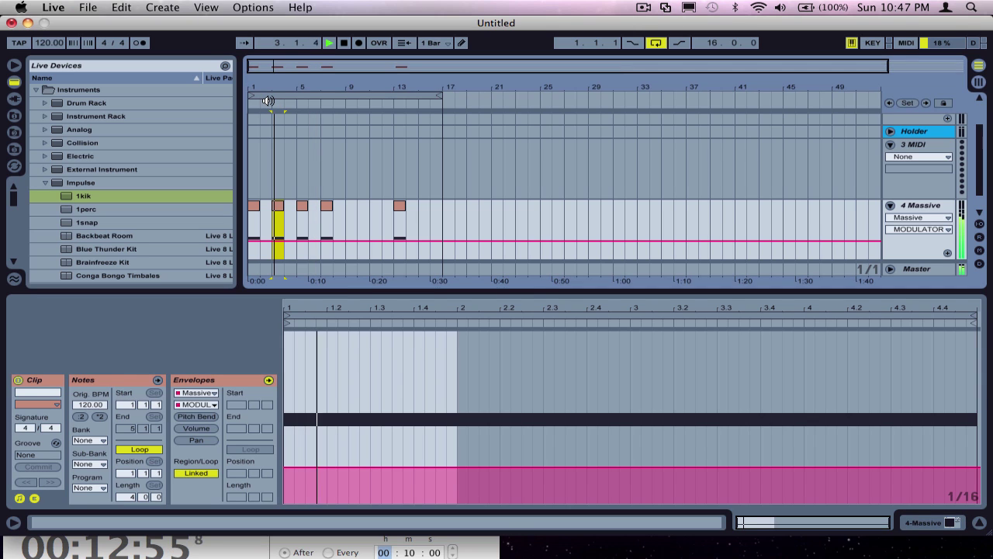
click(346, 43)
- Remove the bar 5 clip and show the MODULATOR 7 DEN envelope of the bar 7 clip
click(302, 210)
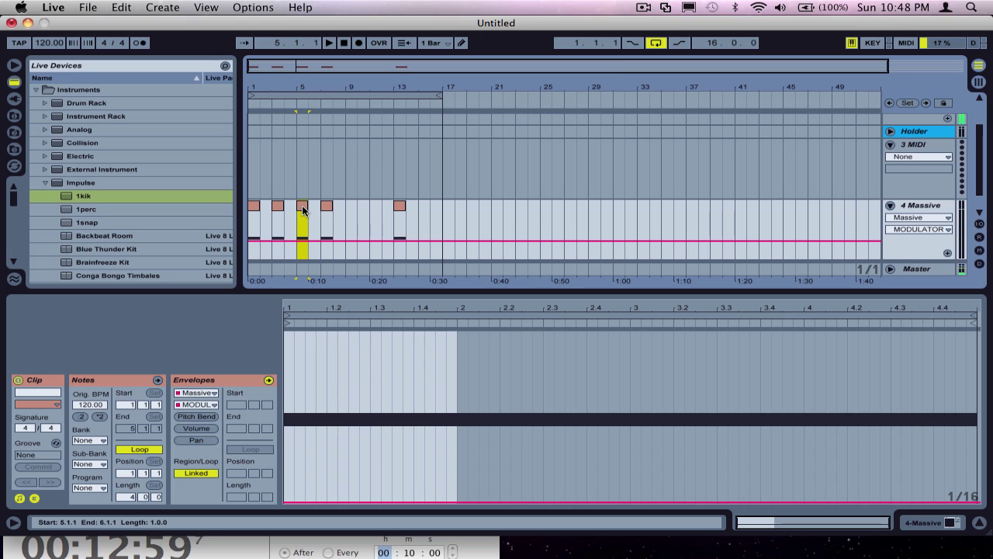
drag(303, 210, 324, 208)
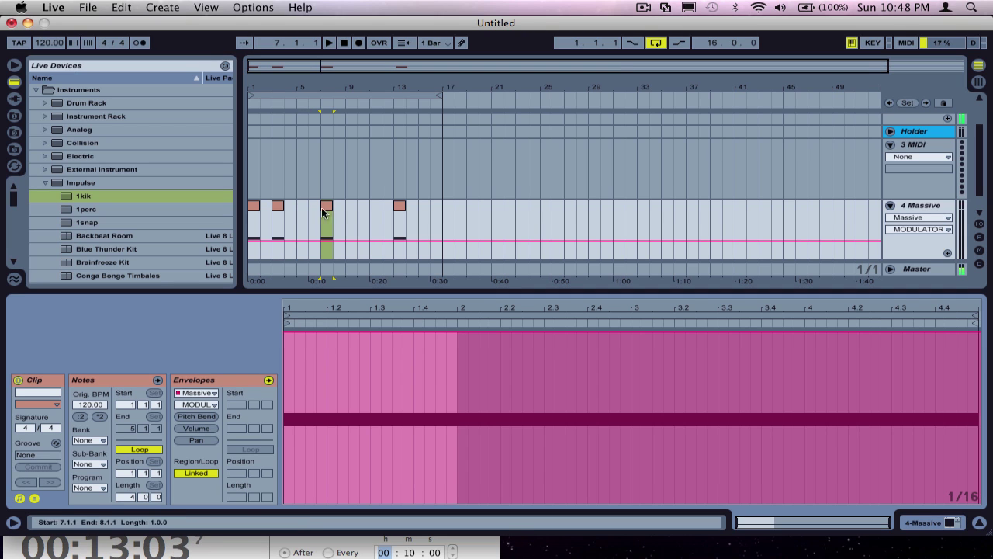
click(203, 409)
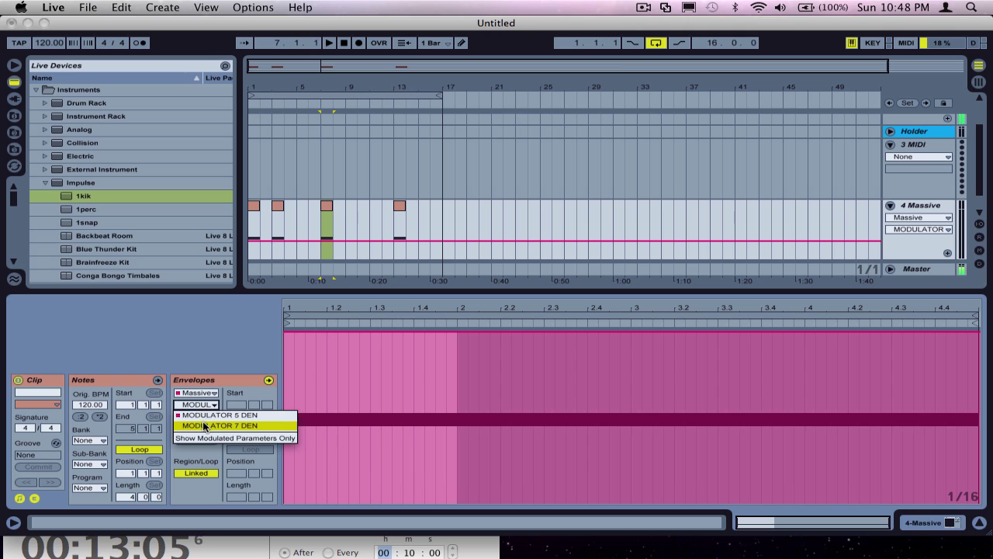
click(206, 429)
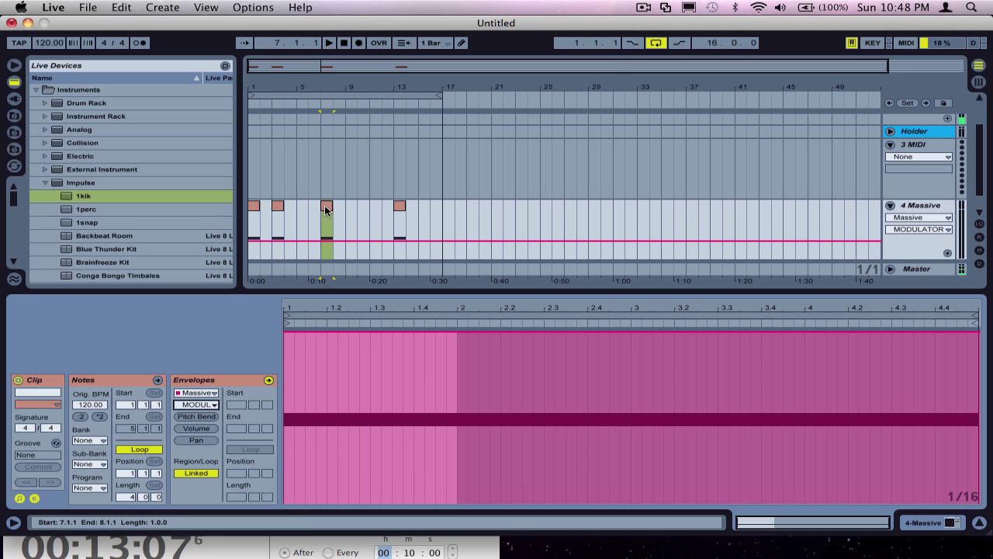
- Duplicate the bar 7 clip to bar 9 and set the copy's MODULATOR 7 DEN envelope to 0%
drag(326, 210, 350, 211)
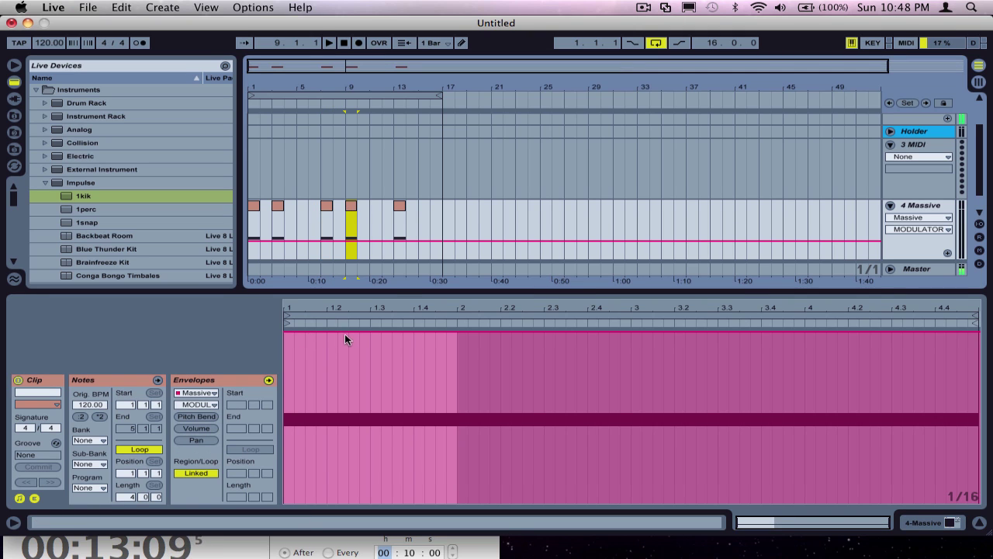
drag(345, 331, 344, 503)
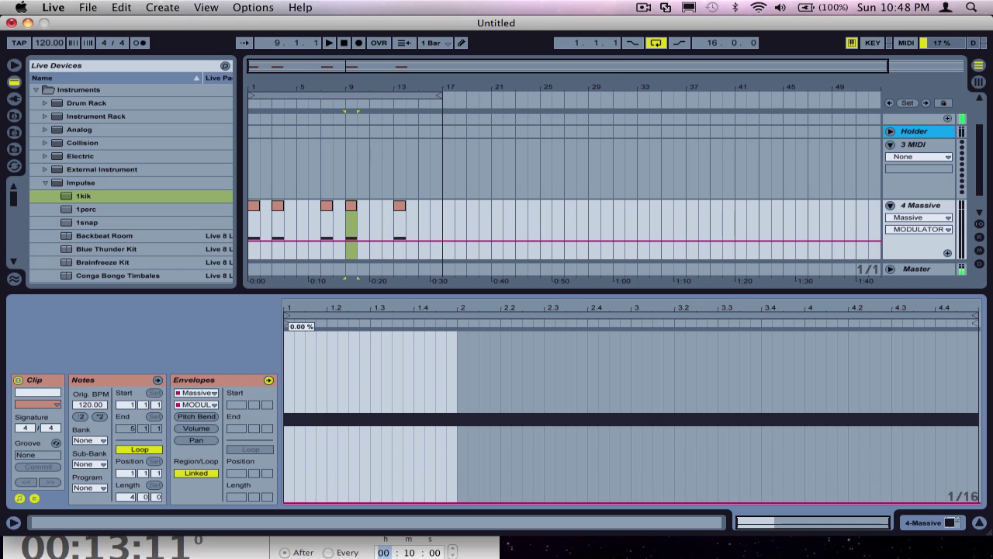
click(197, 408)
click(203, 423)
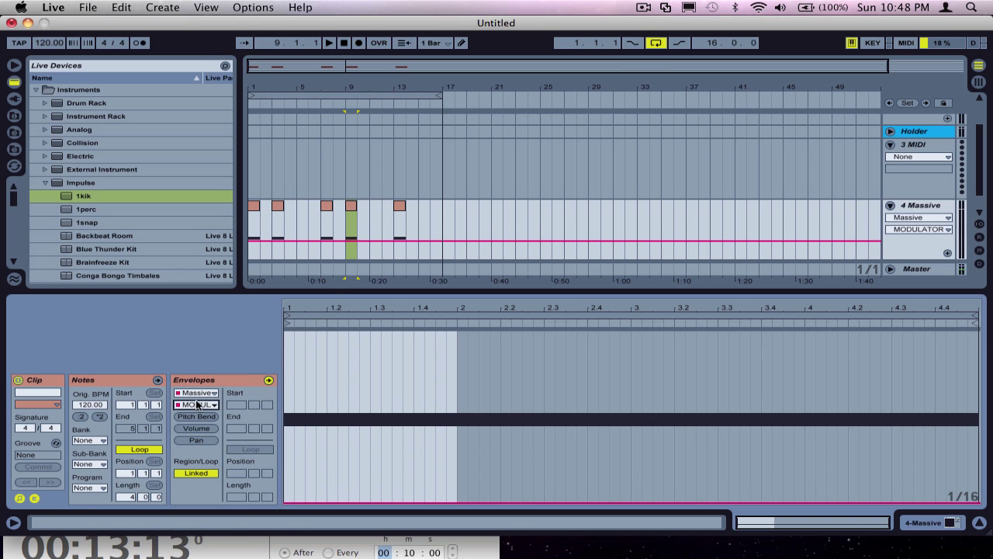
- Duplicate the bar 13 clip to bar 15 with its MODULATOR 7 DEN envelope lowered to the minimum, and audition the copy
click(396, 211)
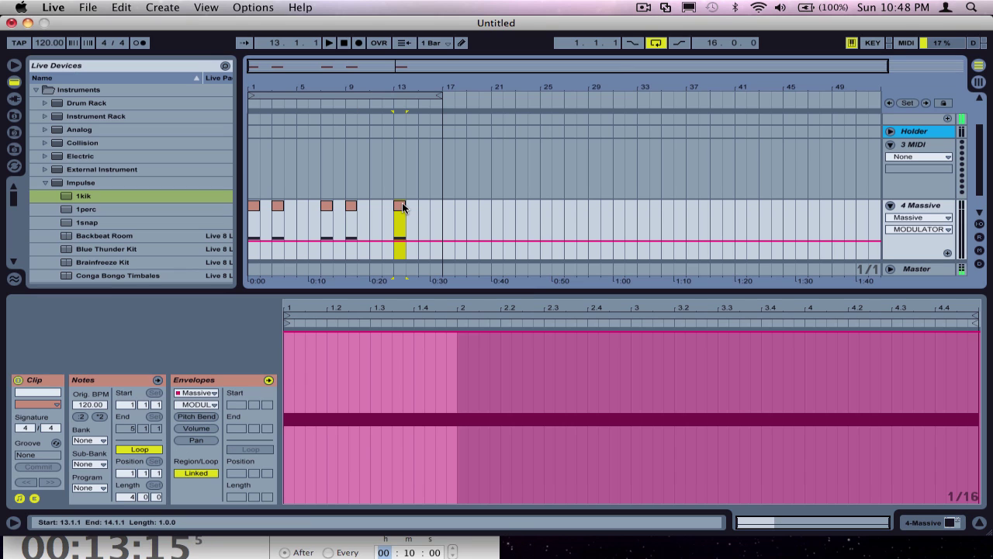
drag(403, 208, 424, 211)
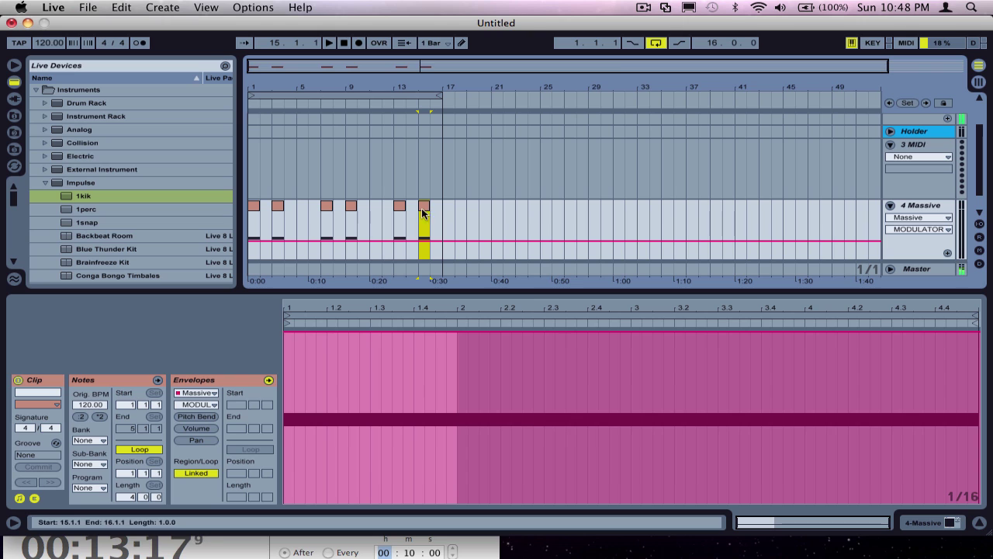
click(213, 406)
click(322, 392)
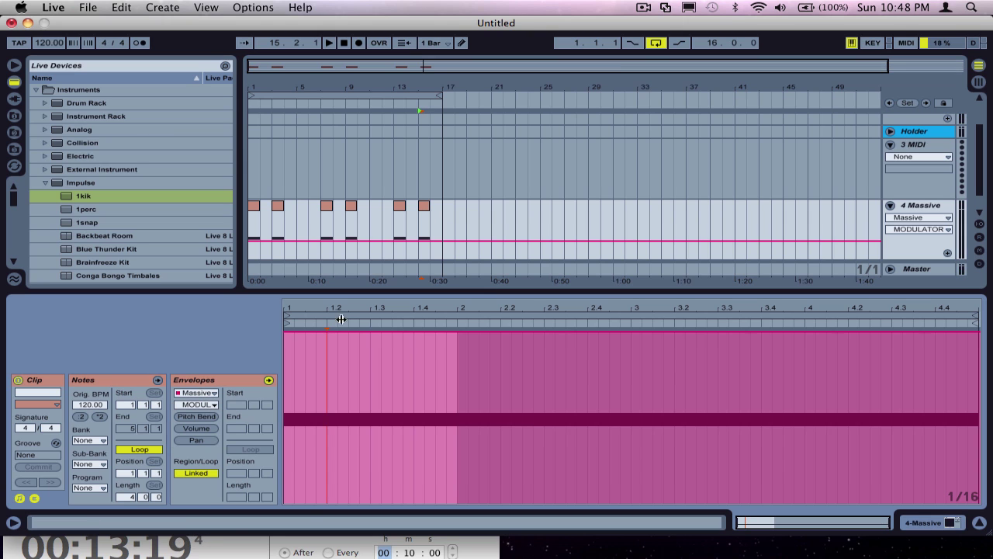
drag(341, 332, 341, 503)
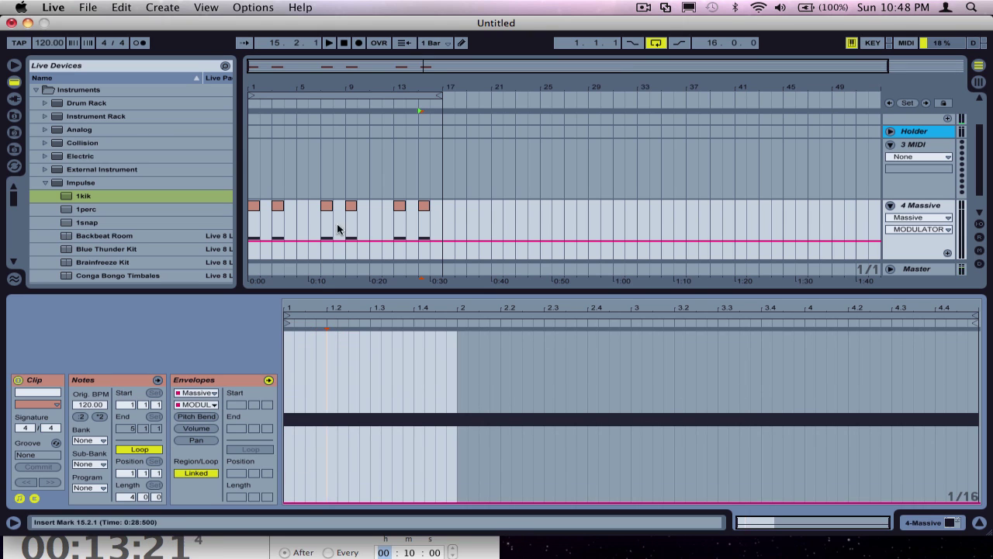
click(416, 102)
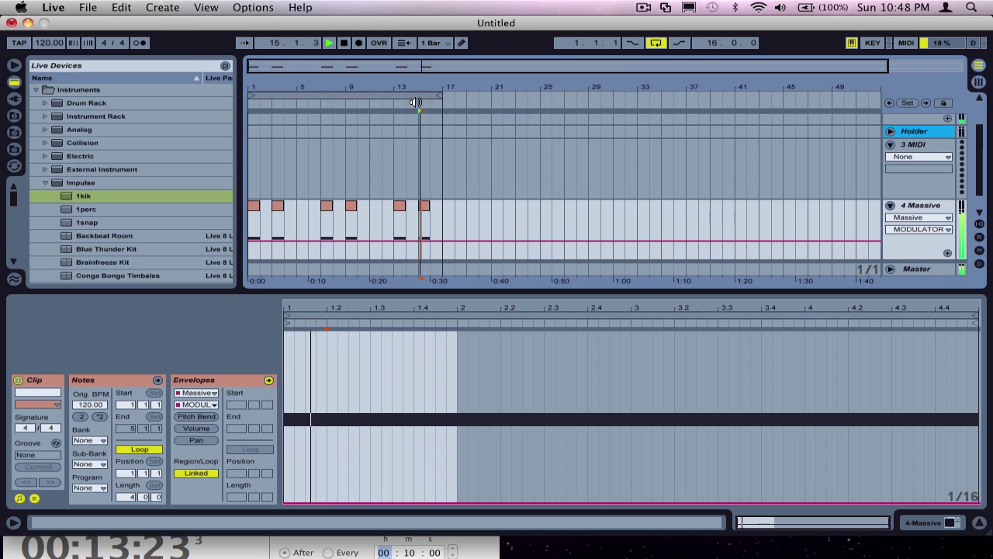
click(345, 45)
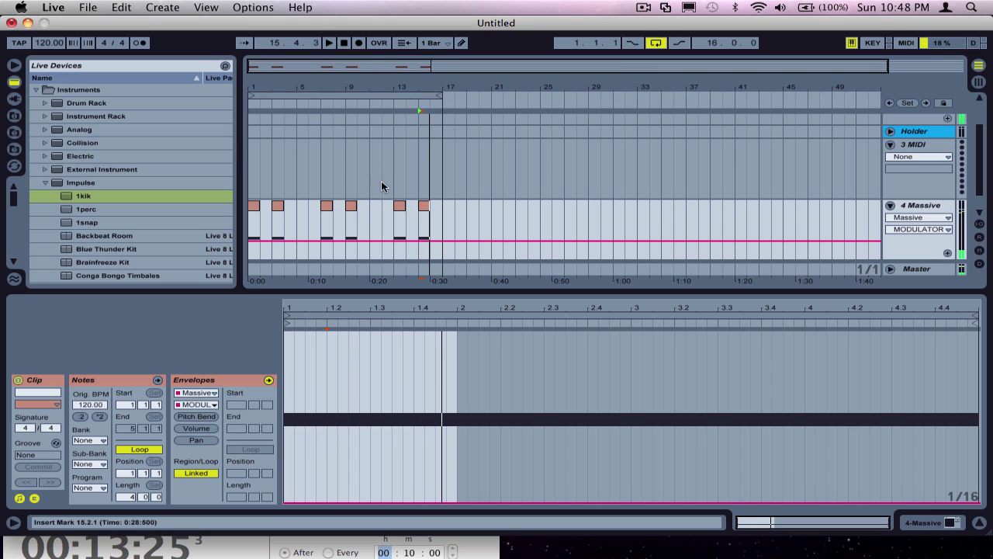
- Move the clips at bars 7, 9, 13 and 15 to bars 5, 7, 9 and 11 to even out the spacing
click(327, 206)
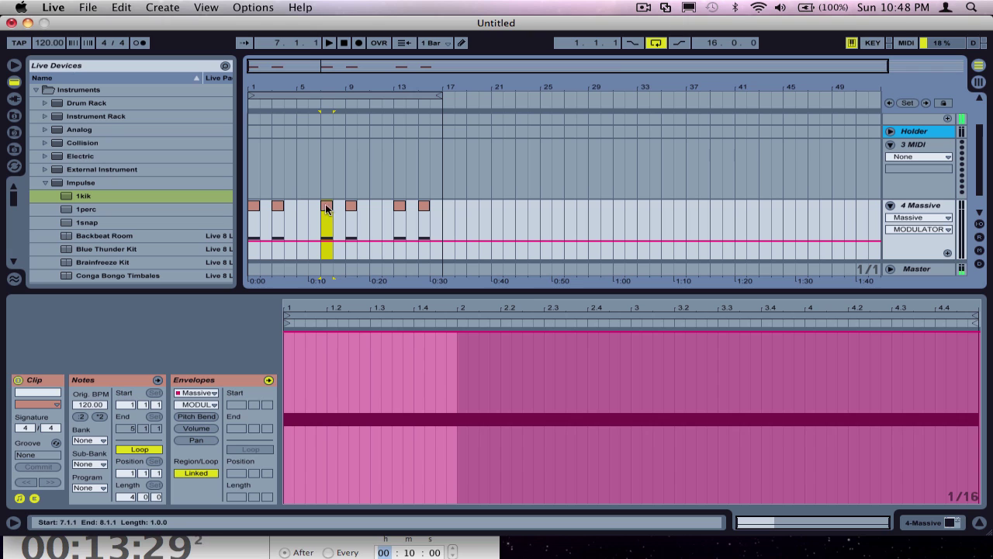
click(302, 206)
drag(352, 204, 332, 210)
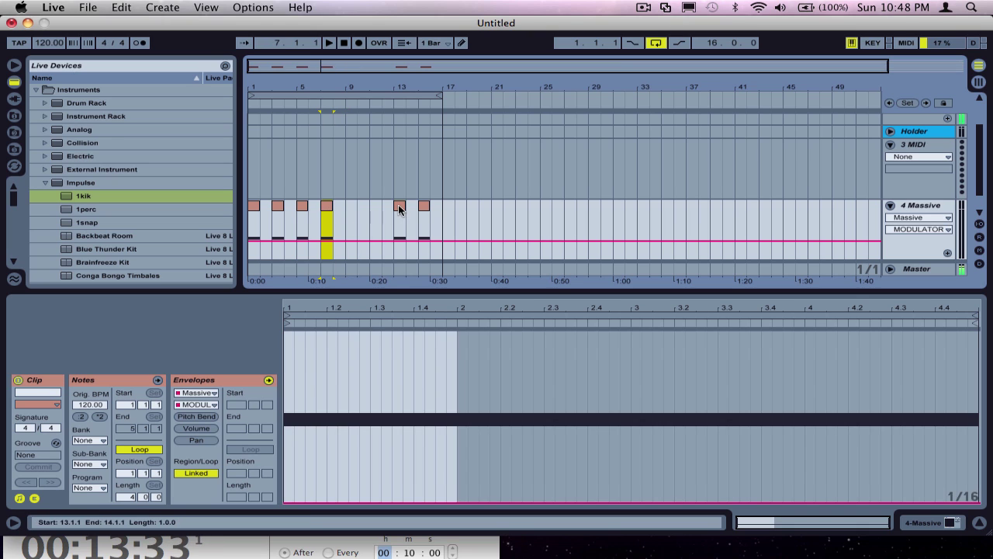
drag(399, 204, 351, 209)
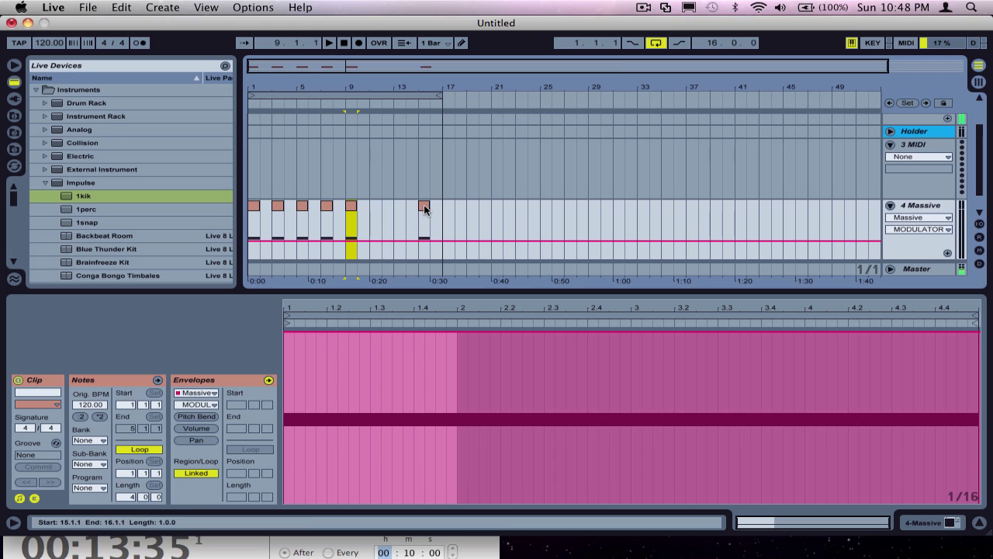
click(398, 208)
click(375, 215)
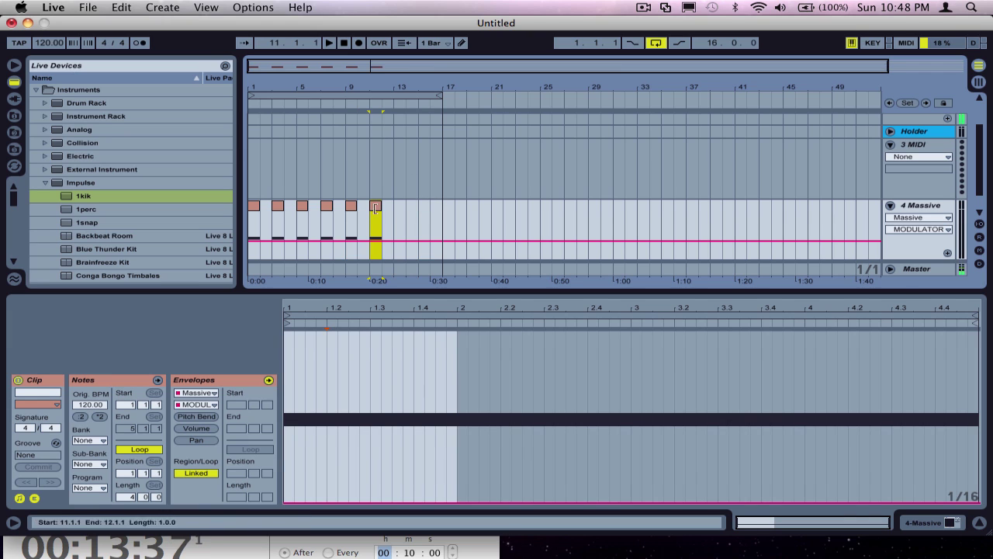
- Shorten the arrangement loop to 12 bars, ending at bar 13, and clear the time selection
drag(442, 95, 388, 97)
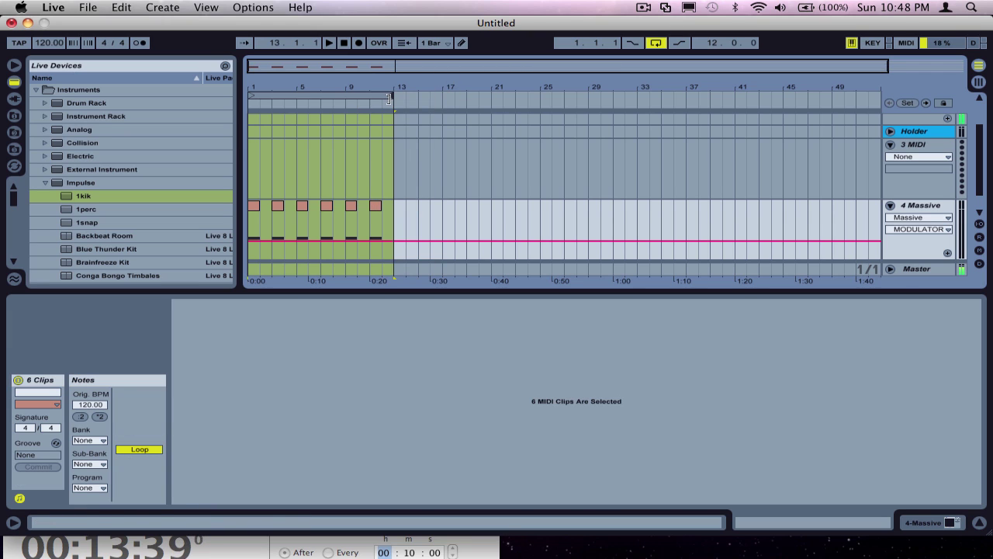
click(327, 163)
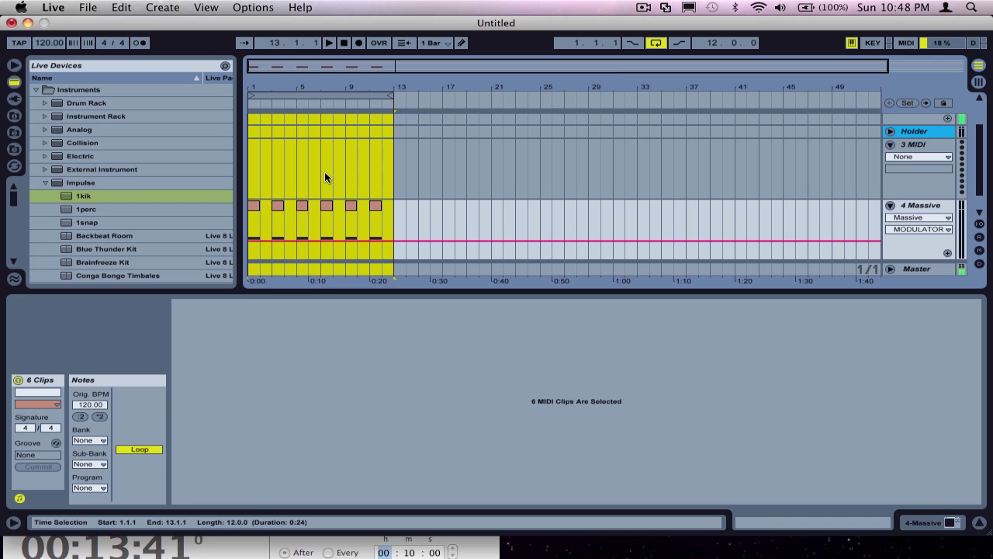
click(325, 178)
click(311, 216)
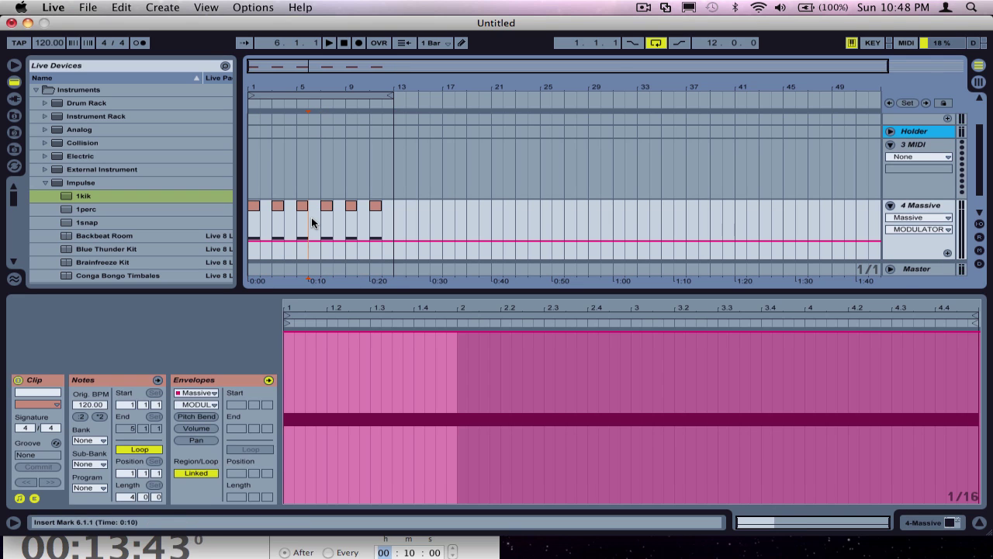